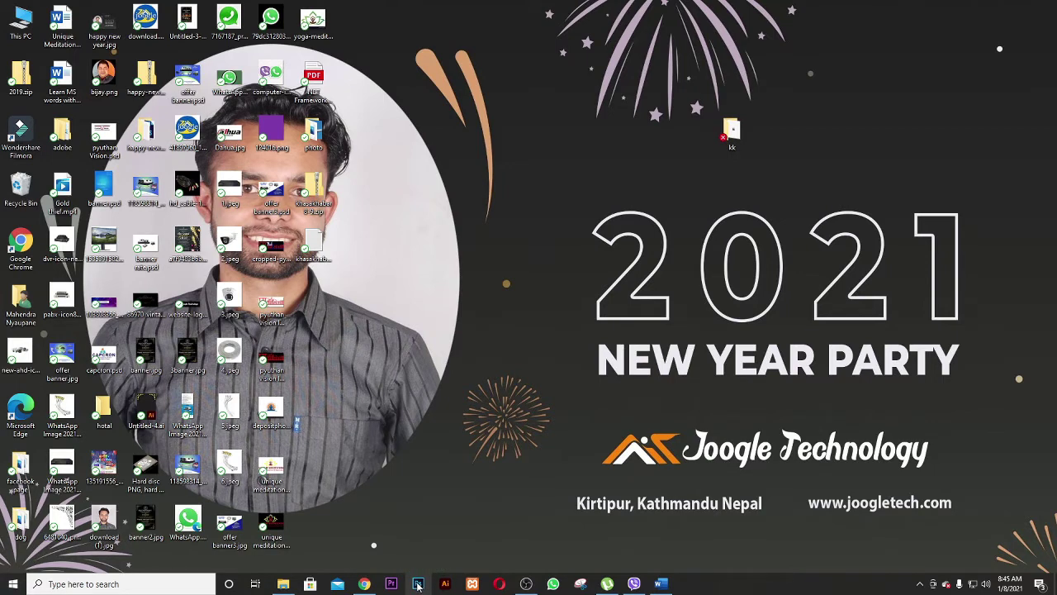
# Step: Launch Photoshop from the taskbar and show the File menu
pyautogui.click(418, 584)
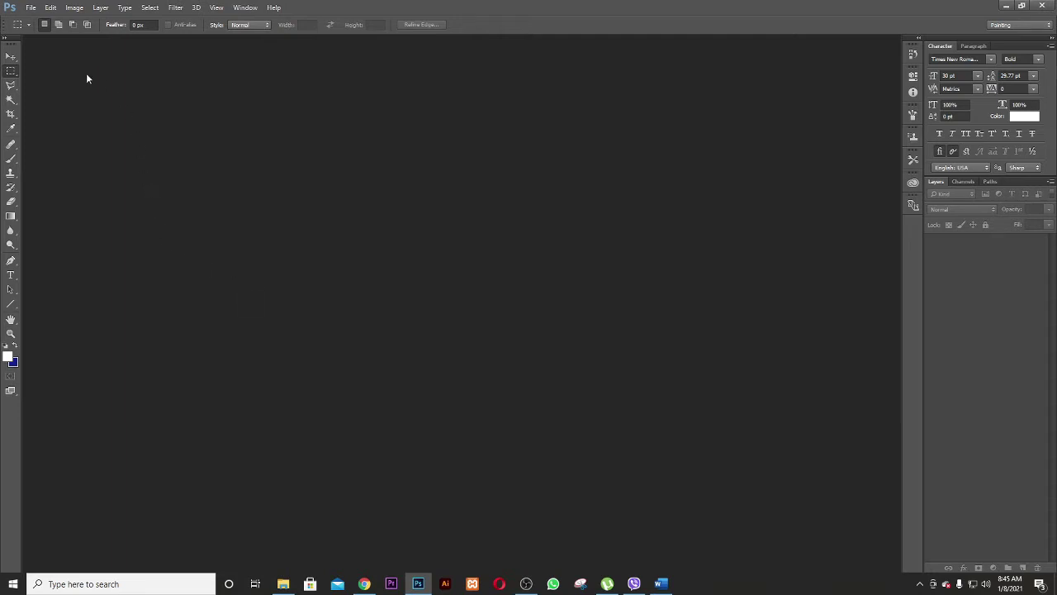
pyautogui.click(31, 10)
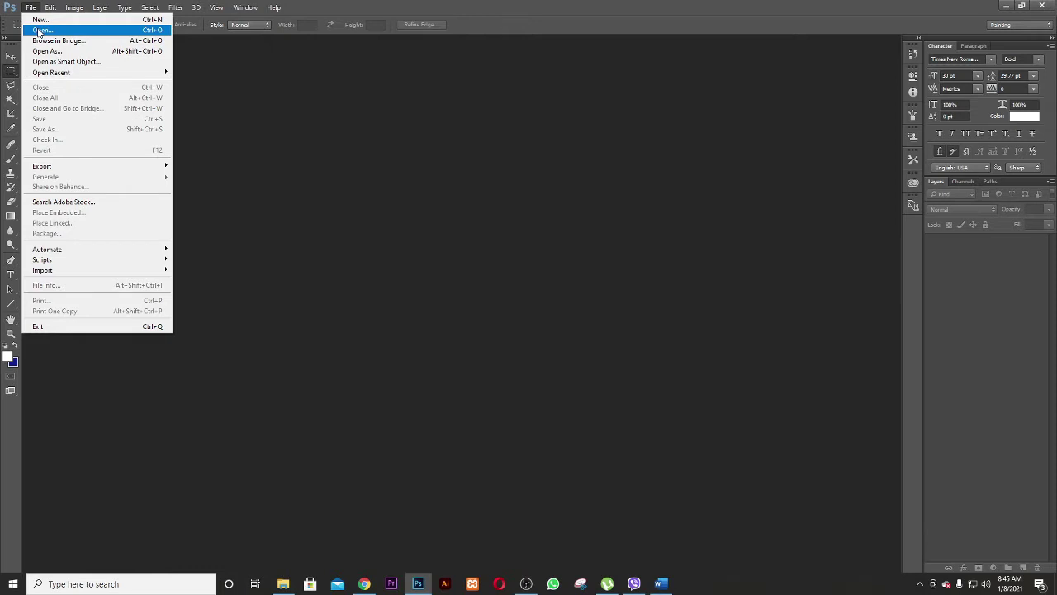
# Step: Open the night-time suspension bridge skyline photo from Desktop > photo
pyautogui.click(38, 31)
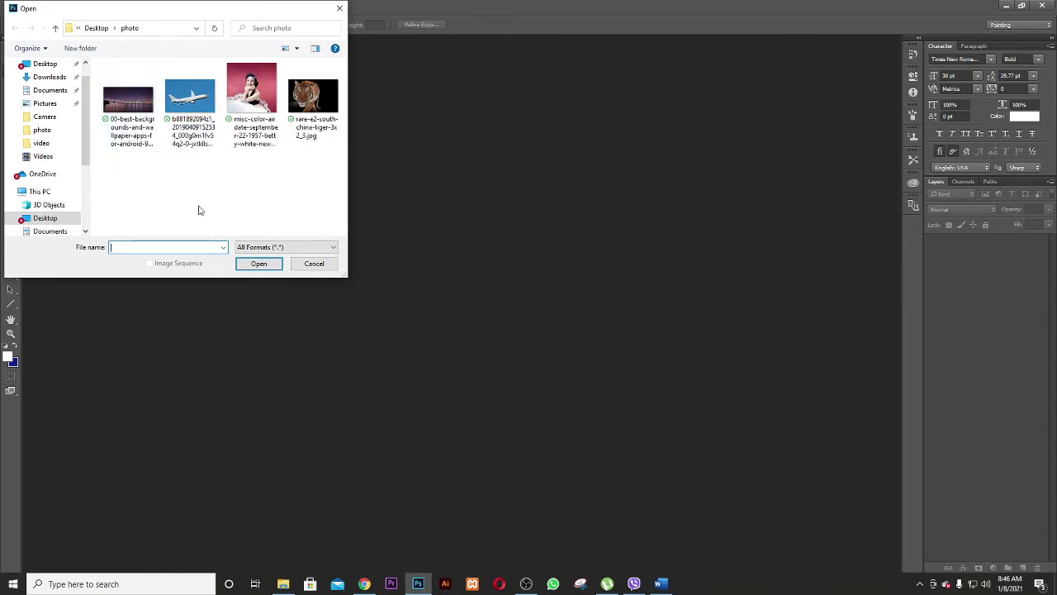
pyautogui.click(128, 110)
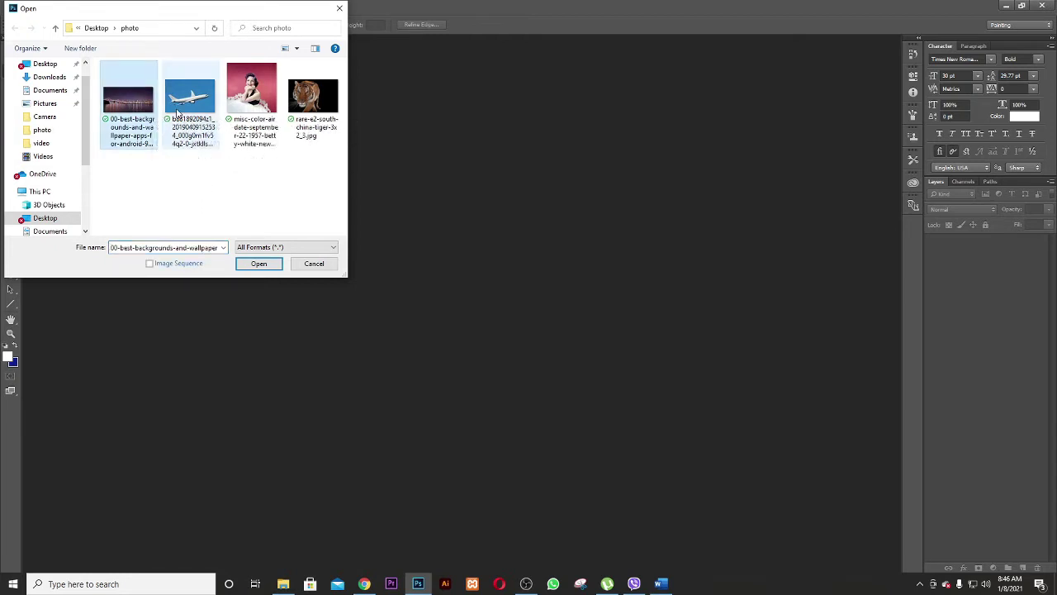
pyautogui.click(176, 112)
pyautogui.click(127, 102)
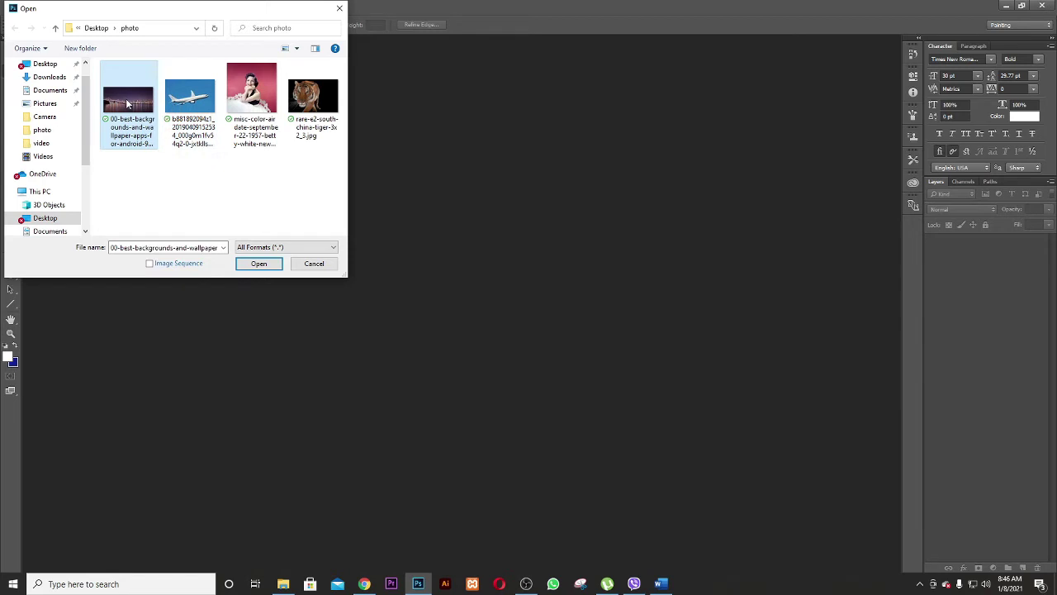
pyautogui.click(258, 263)
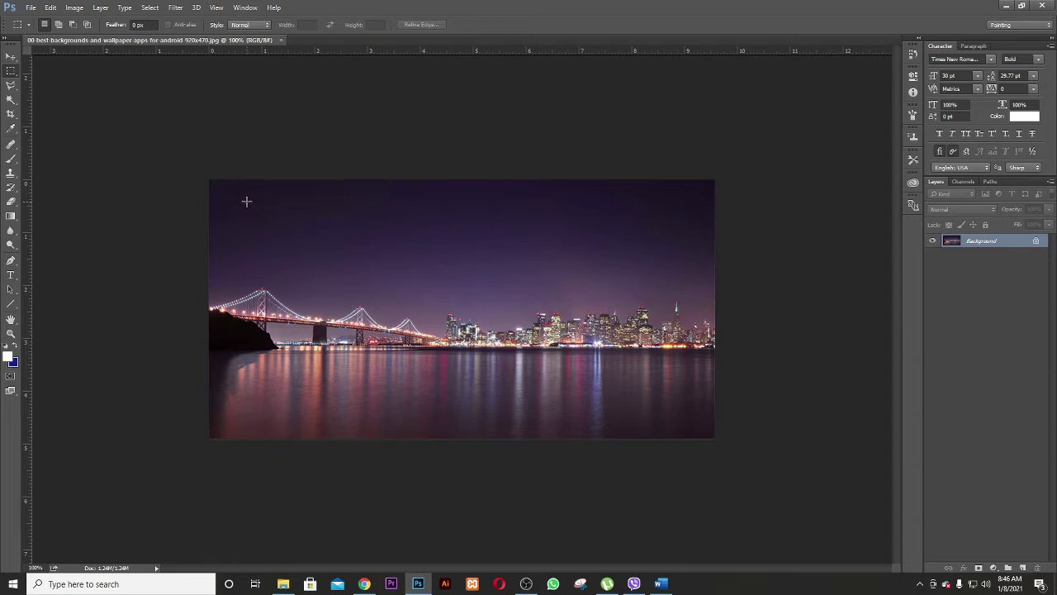
# Step: Open the white airliner on blue sky photo from the photo folder
pyautogui.click(32, 7)
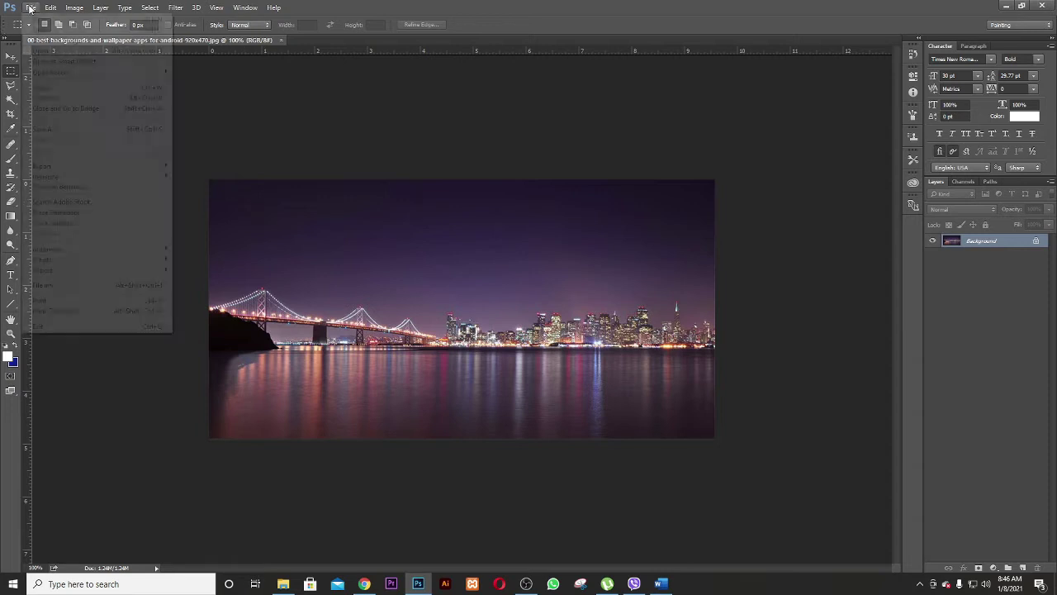
pyautogui.click(39, 30)
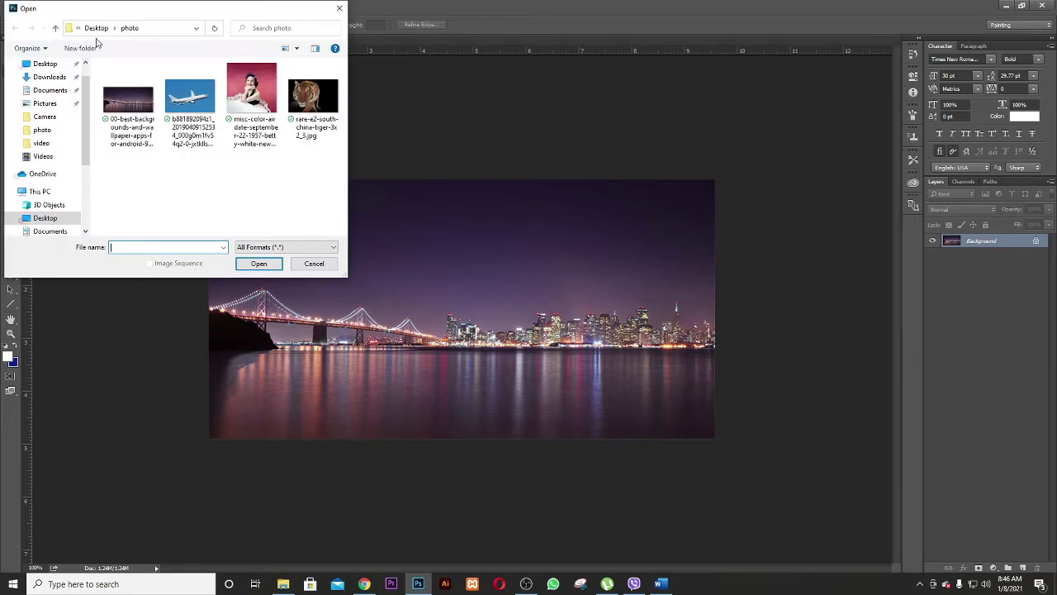
pyautogui.click(196, 97)
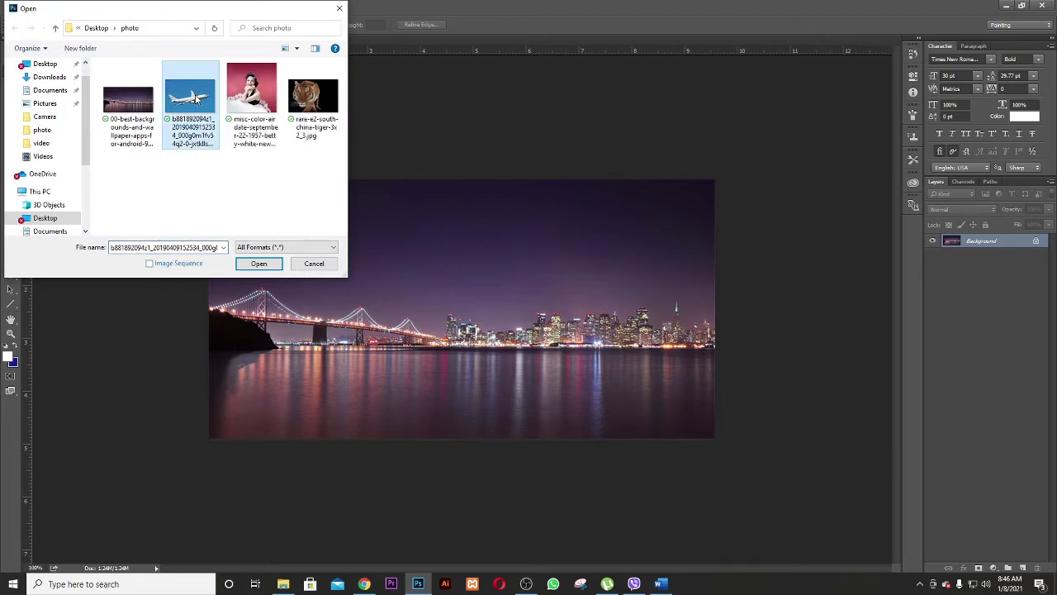
pyautogui.click(261, 263)
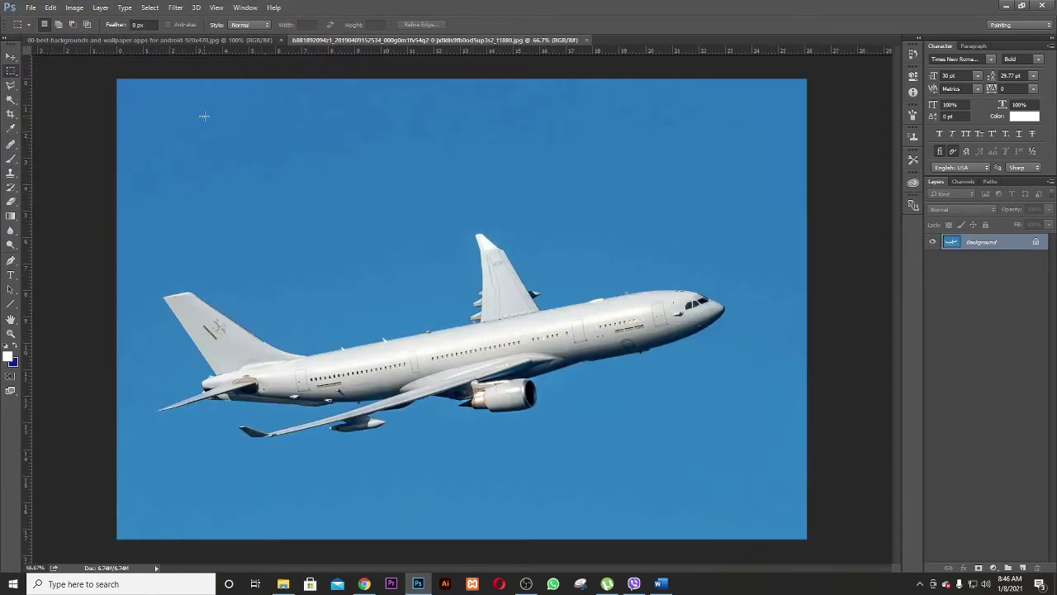
# Step: Switch between the airplane and bridge document tabs, ending on the bridge image
pyautogui.click(196, 42)
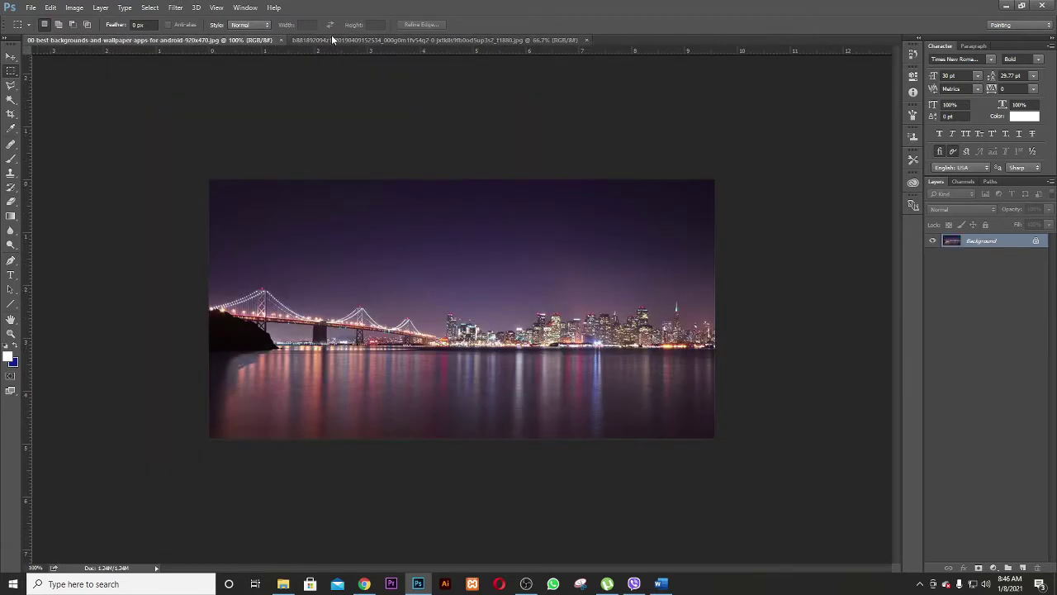
pyautogui.click(299, 41)
pyautogui.click(253, 41)
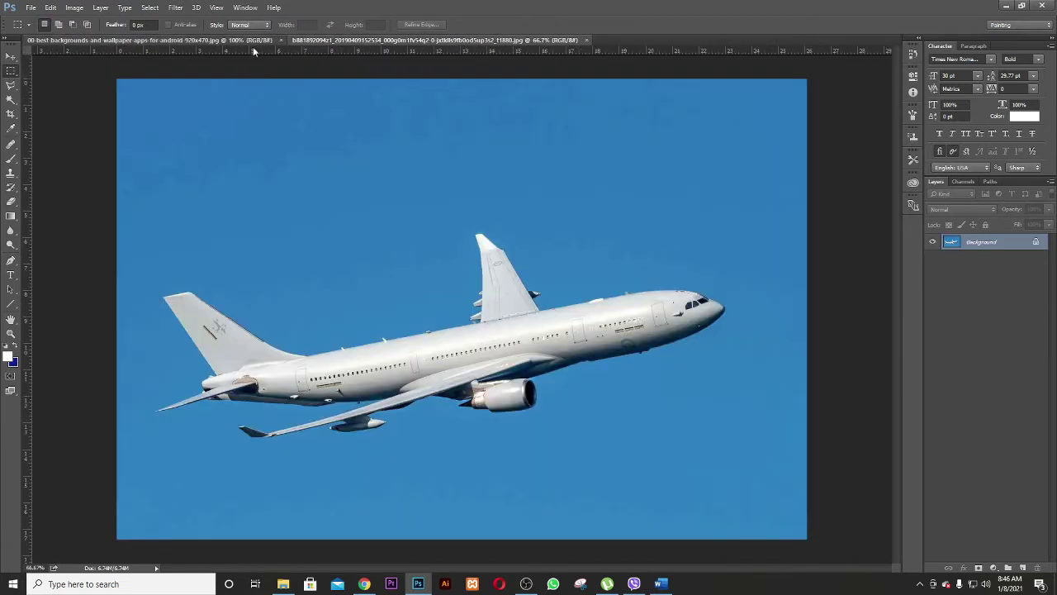
pyautogui.click(351, 41)
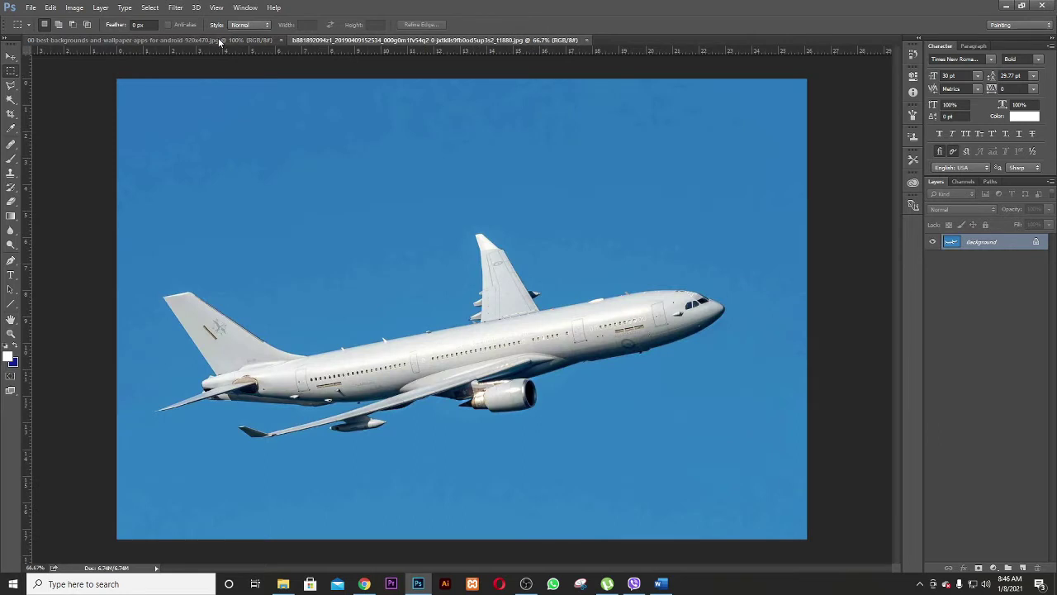
pyautogui.click(218, 38)
pyautogui.click(329, 40)
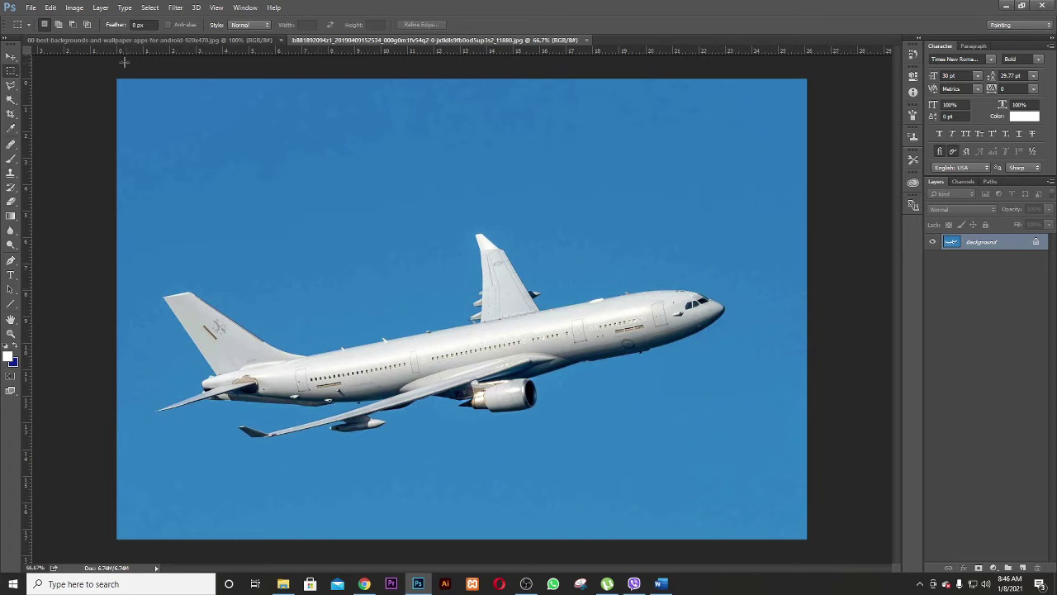
pyautogui.click(115, 38)
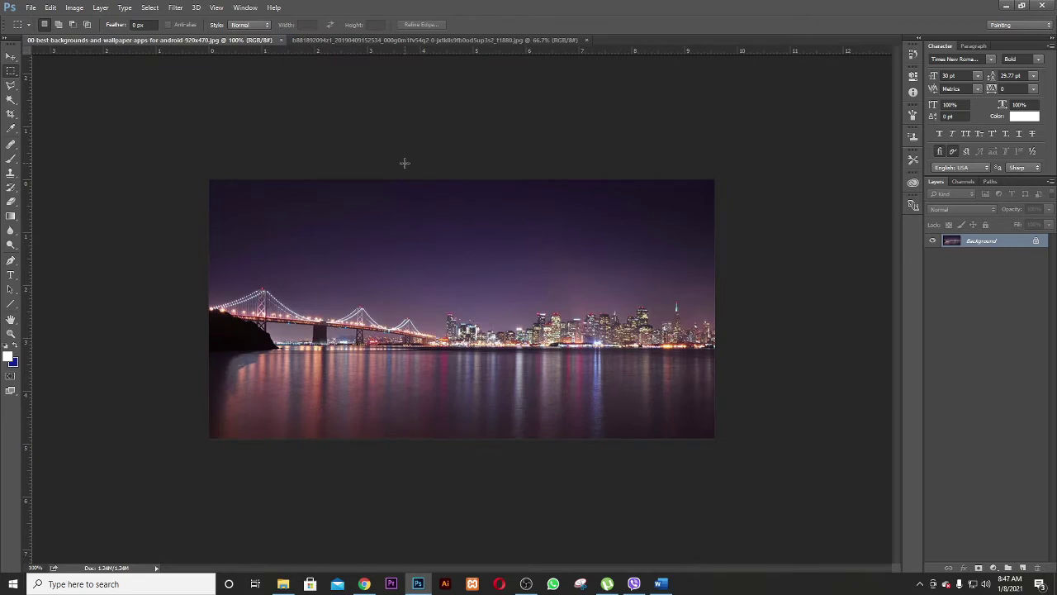
# Step: Unlock the airplane photo's Background into Layer 0 and ready the Magic Wand at tolerance 50
pyautogui.click(395, 40)
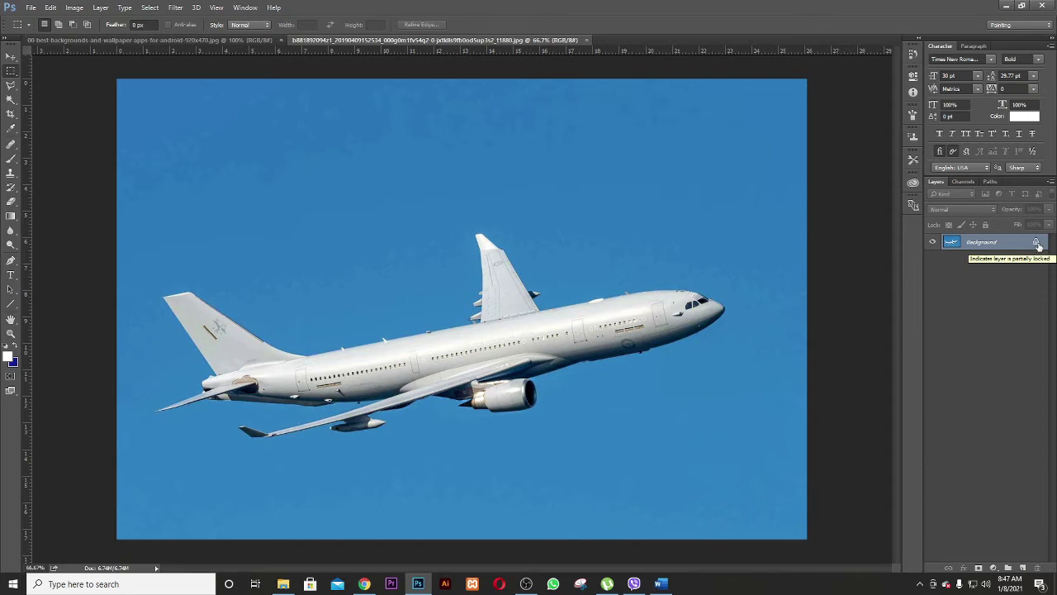
pyautogui.click(1035, 245)
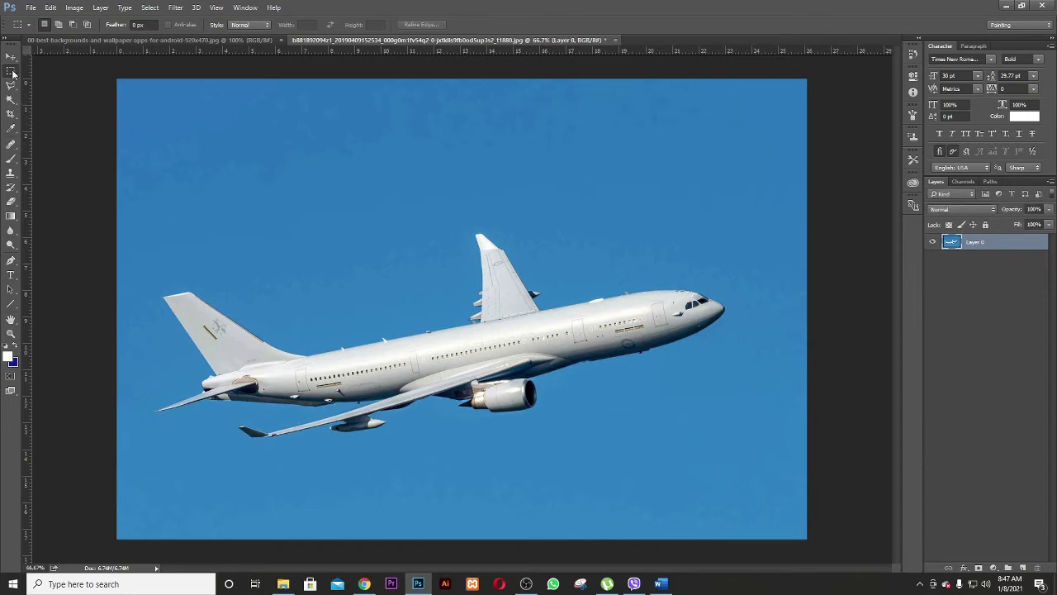
pyautogui.click(10, 58)
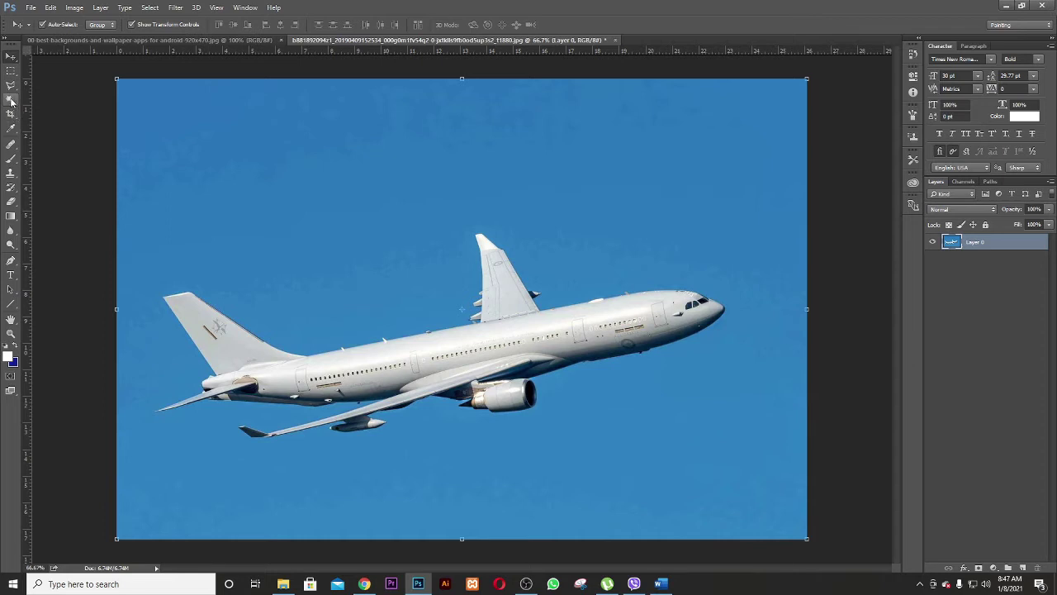
pyautogui.click(11, 100)
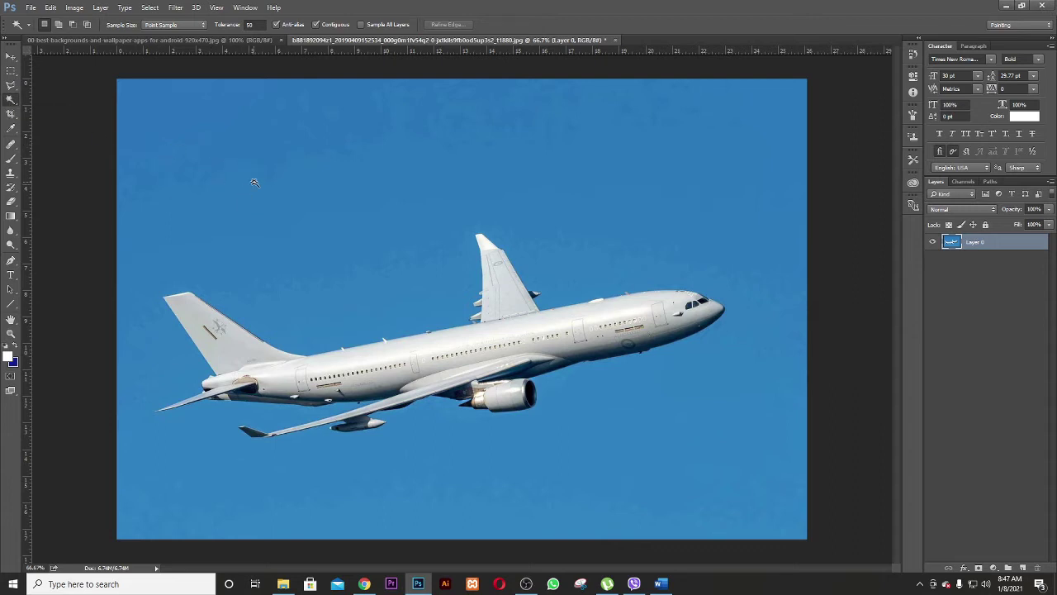
# Step: Magic-Wand select the blue sky, delete it, and deselect with Ctrl+D
pyautogui.click(329, 198)
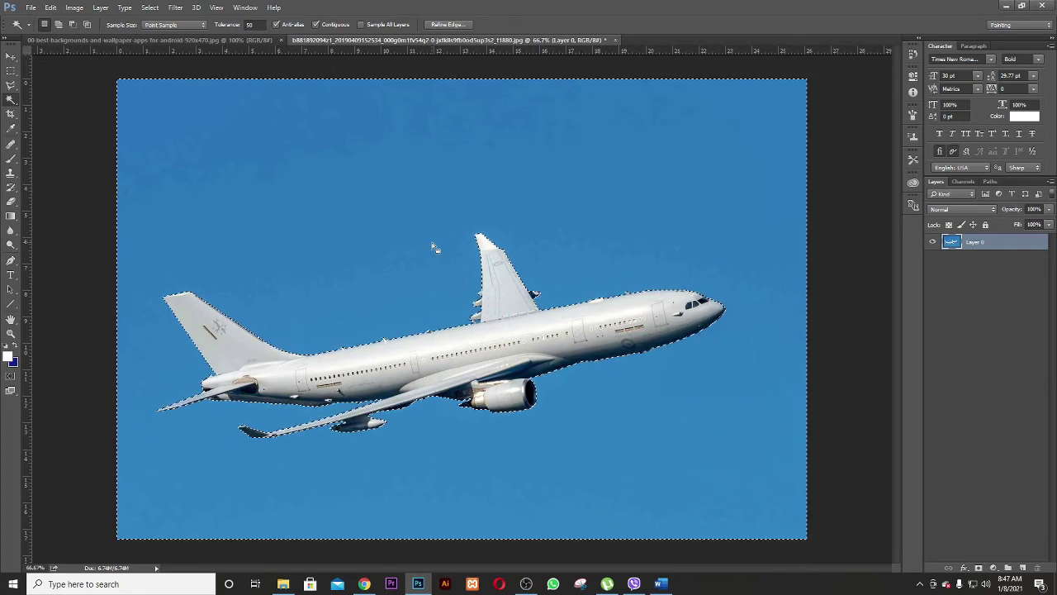
pyautogui.press('Delete')
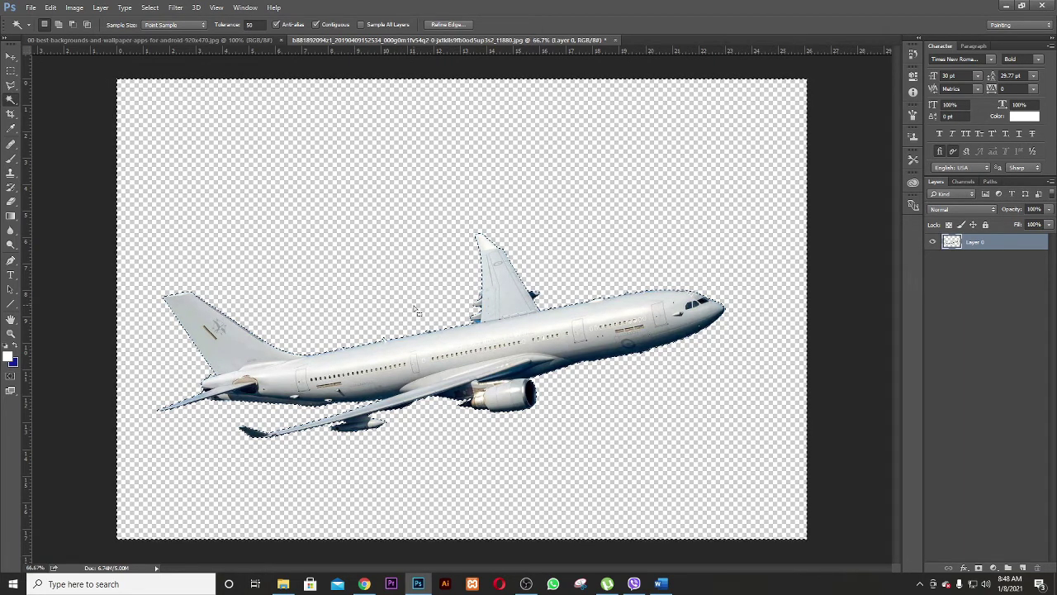
pyautogui.hotkey('ctrl', 'd')
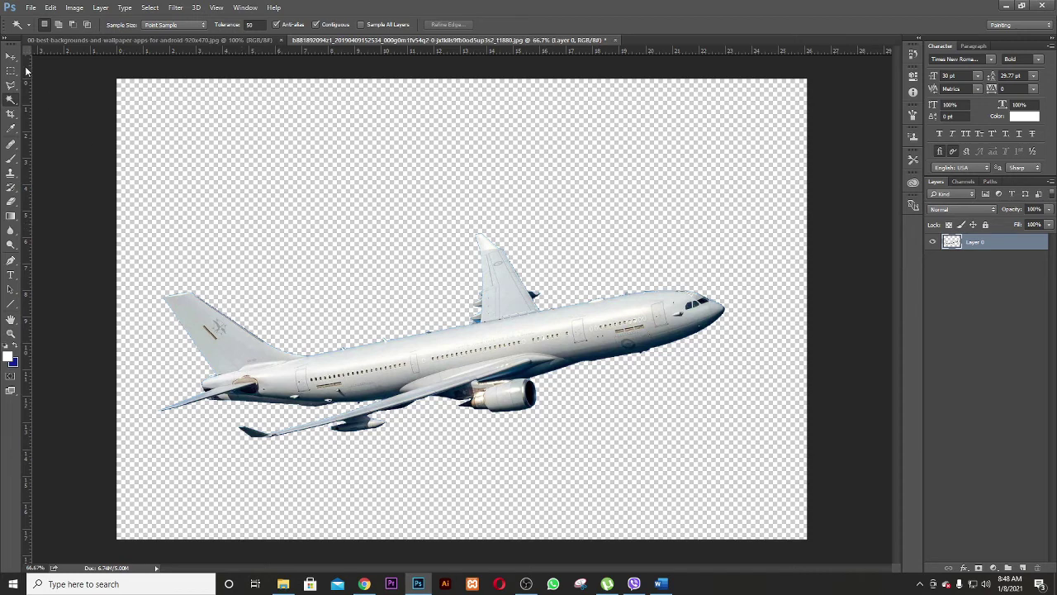
# Step: With the Move tool, nudge the cut-out airliner upward on its canvas
pyautogui.click(11, 56)
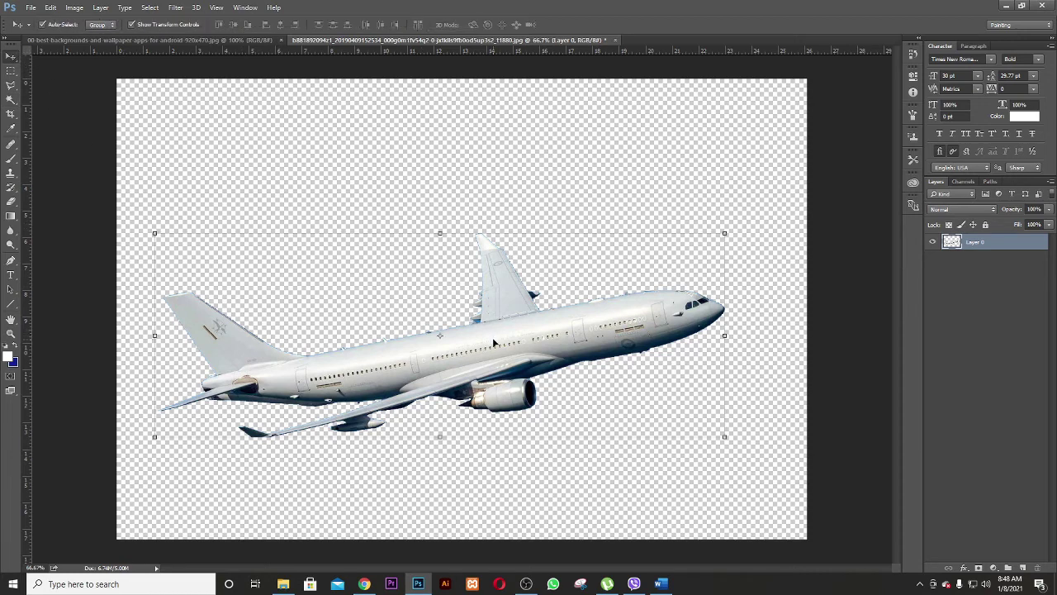
pyautogui.click(152, 41)
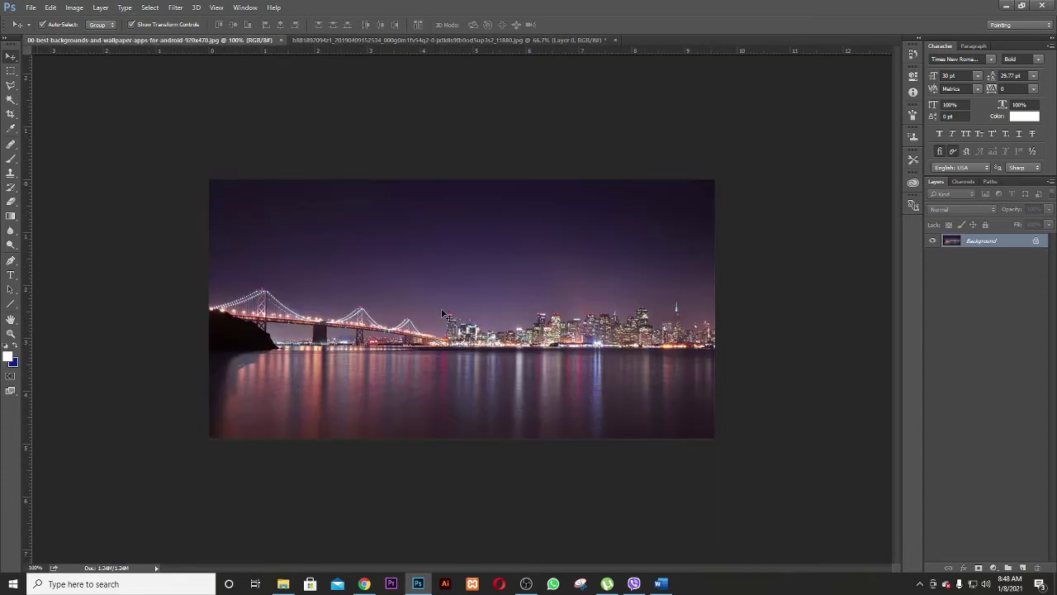
pyautogui.click(393, 41)
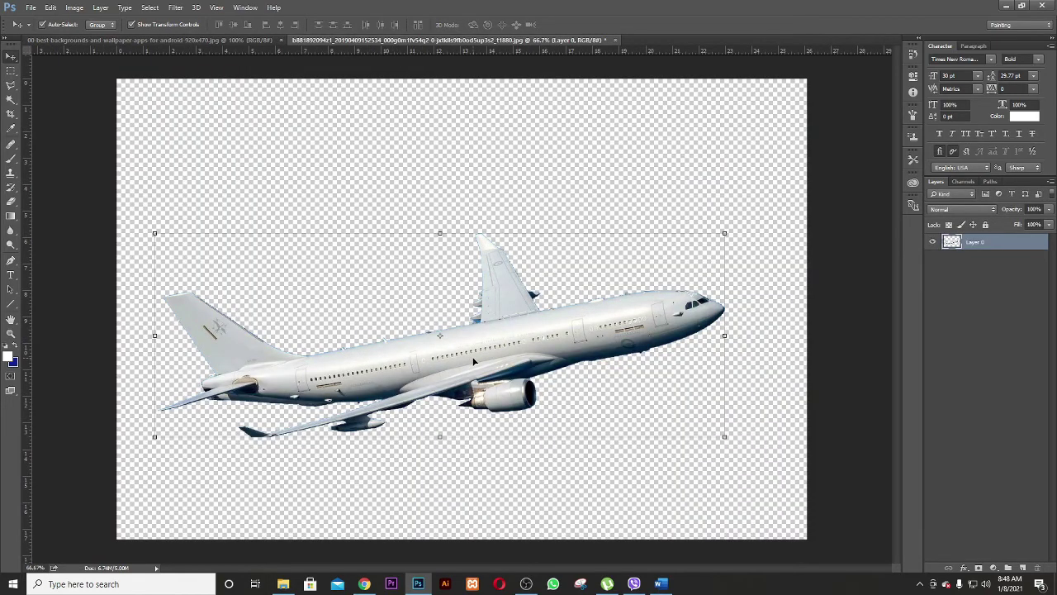
pyautogui.moveTo(474, 361); pyautogui.dragTo(477, 327)
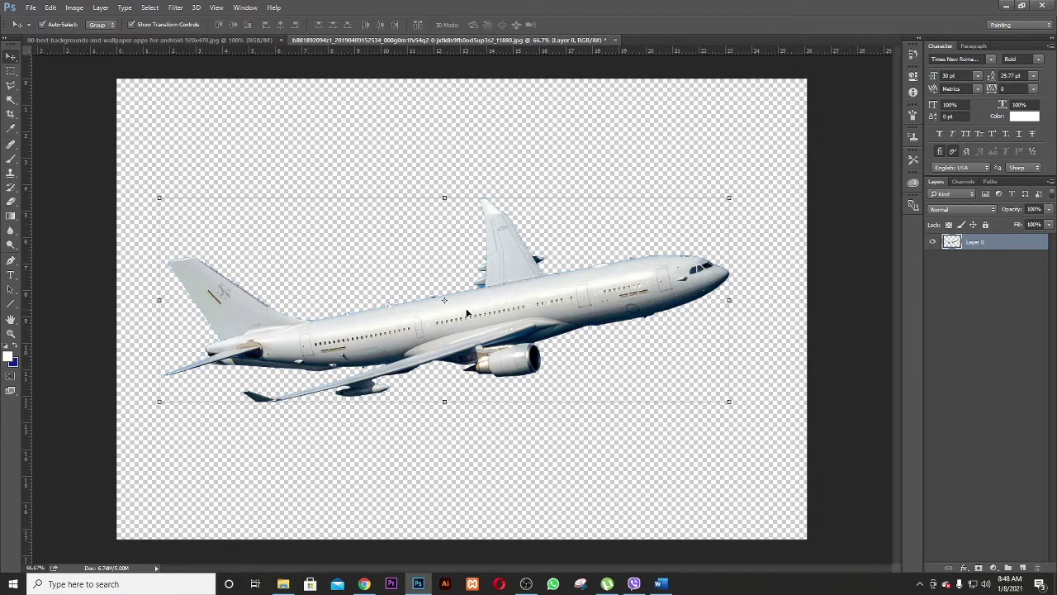
pyautogui.moveTo(467, 314)
pyautogui.mouseDown()
pyautogui.moveTo(389, 227)
pyautogui.moveTo(474, 332)
pyautogui.mouseUp()
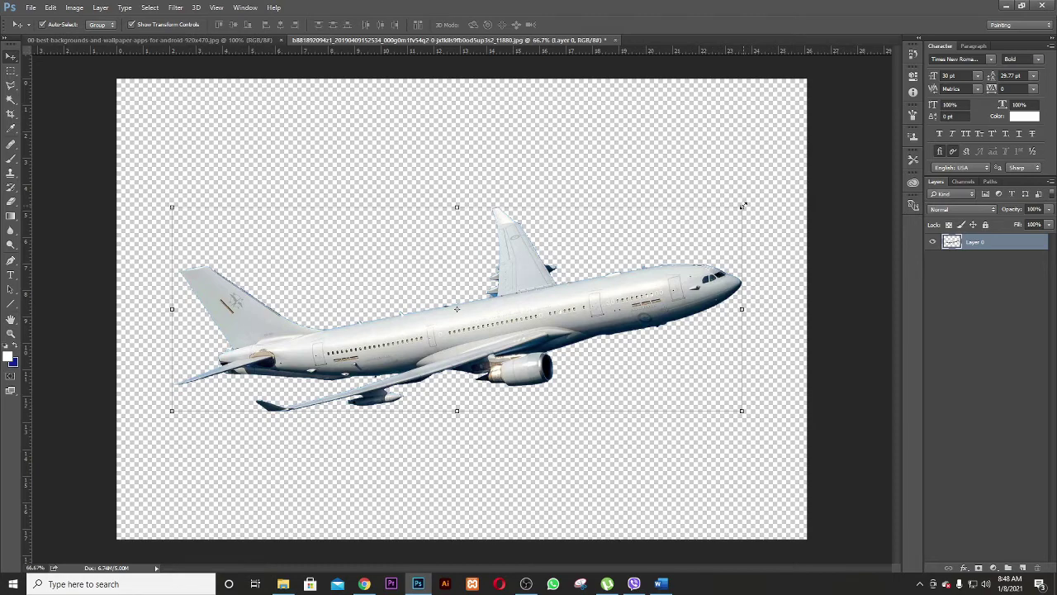
# Step: Scale the airplane to about 75%, move it toward the centre, and commit the transform
pyautogui.moveTo(742, 216)
pyautogui.mouseDown()
pyautogui.moveTo(490, 331)
pyautogui.moveTo(618, 231)
pyautogui.moveTo(533, 308)
pyautogui.moveTo(466, 328)
pyautogui.moveTo(662, 238)
pyautogui.moveTo(594, 281)
pyautogui.moveTo(619, 255)
pyautogui.mouseUp()
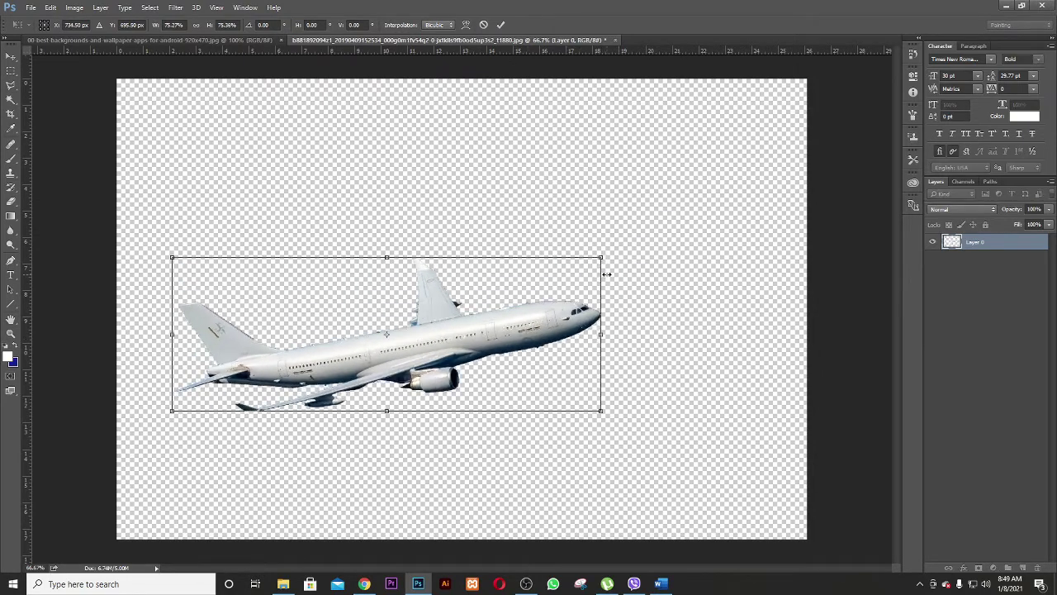
pyautogui.moveTo(500, 326); pyautogui.dragTo(541, 286)
pyautogui.press('Return')
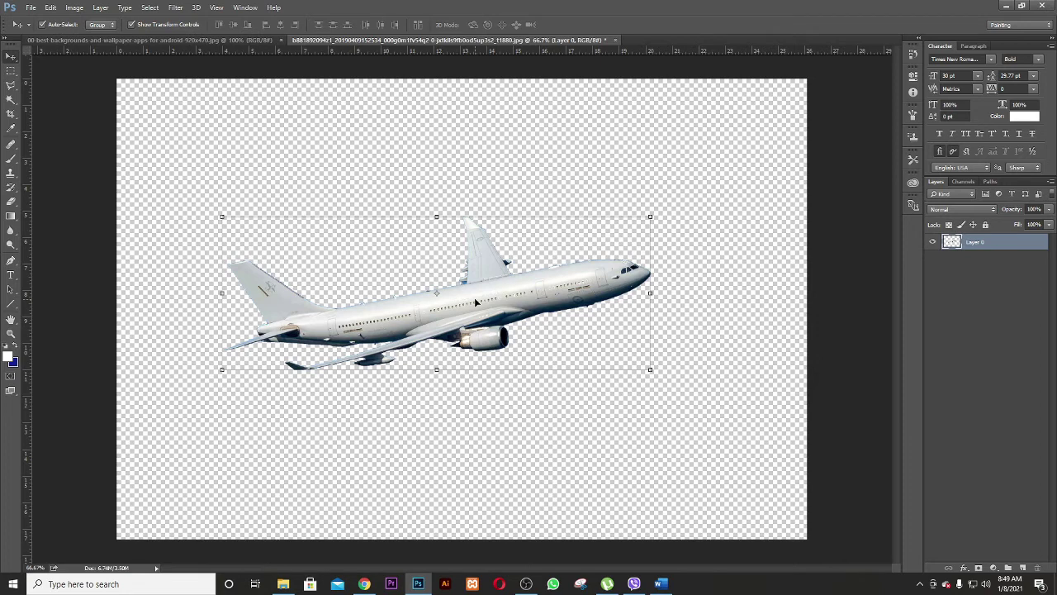
pyautogui.hotkey('ctrl', 'h')
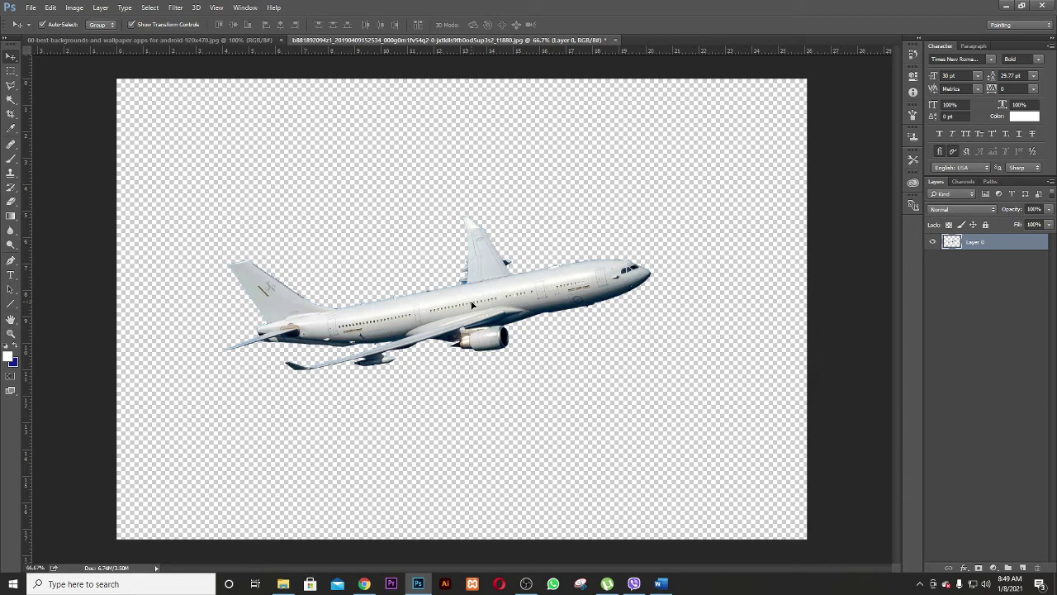
# Step: Drag the airplane into the night bridge image as Layer 1 and nudge it down
pyautogui.moveTo(473, 305)
pyautogui.mouseDown()
pyautogui.moveTo(296, 108)
pyautogui.moveTo(210, 36)
pyautogui.moveTo(276, 219)
pyautogui.moveTo(399, 270)
pyautogui.moveTo(460, 311)
pyautogui.mouseUp()
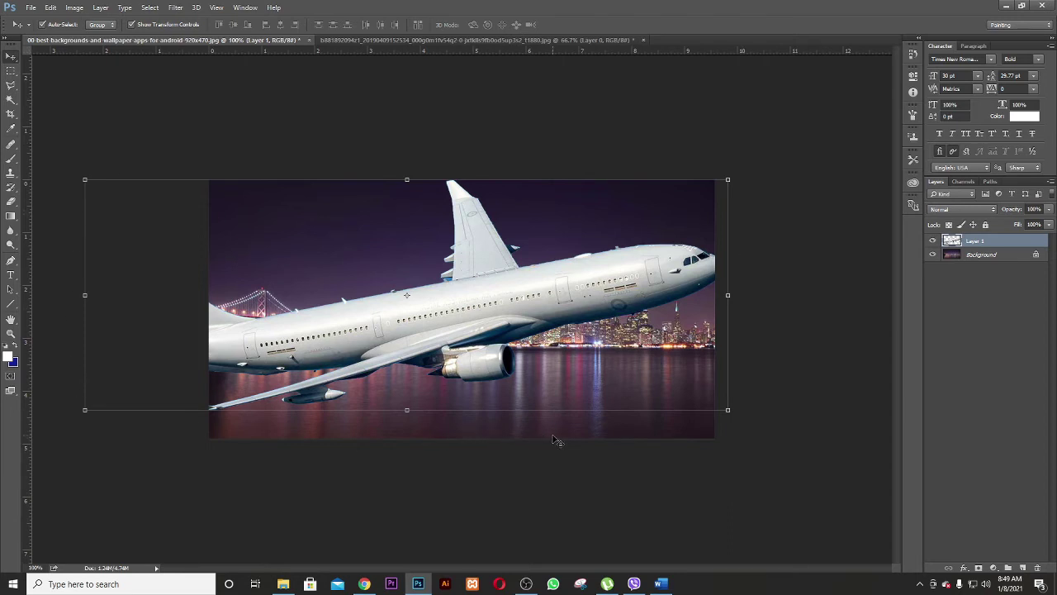
pyautogui.moveTo(555, 296); pyautogui.dragTo(555, 311)
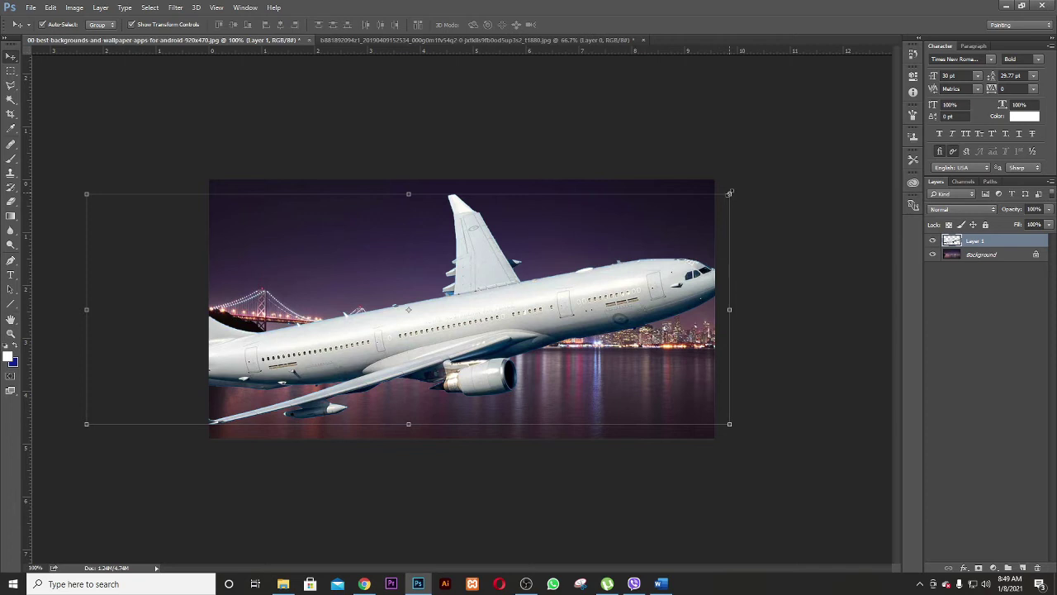
# Step: Scale the airliner to about 31% and place it above the skyline, right of centre
pyautogui.moveTo(729, 193); pyautogui.dragTo(364, 390)
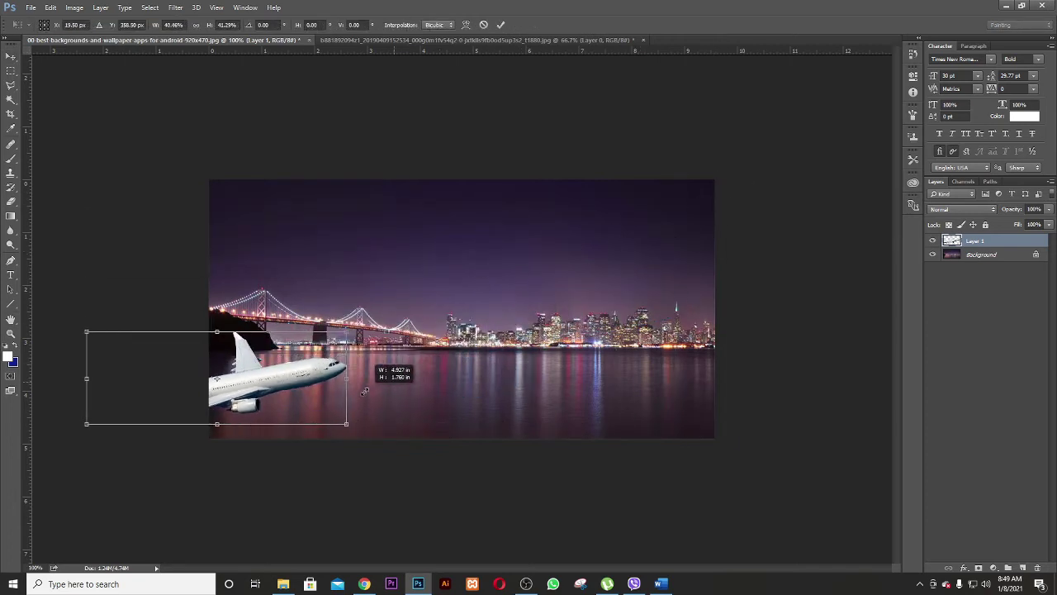
pyautogui.moveTo(294, 382)
pyautogui.mouseDown()
pyautogui.moveTo(350, 383)
pyautogui.moveTo(585, 274)
pyautogui.mouseUp()
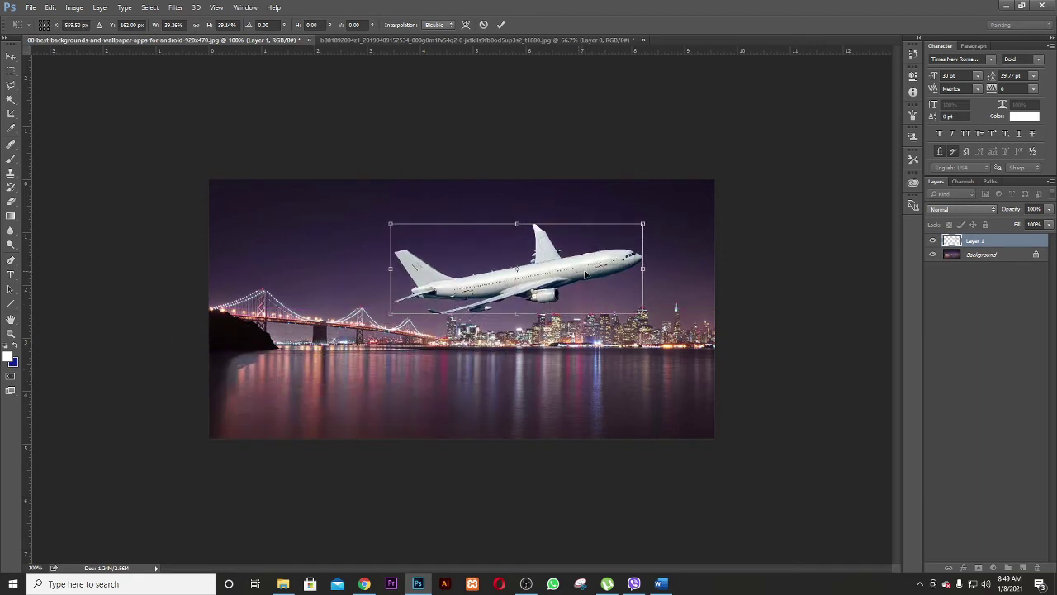
pyautogui.moveTo(643, 223); pyautogui.dragTo(601, 241)
pyautogui.moveTo(545, 279); pyautogui.dragTo(592, 276)
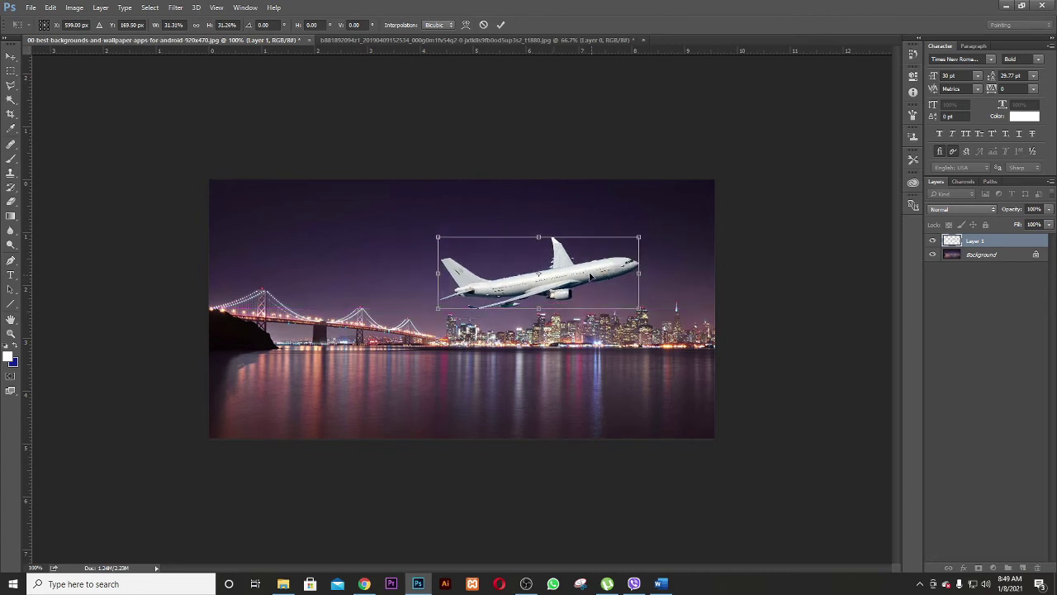
pyautogui.press('Return')
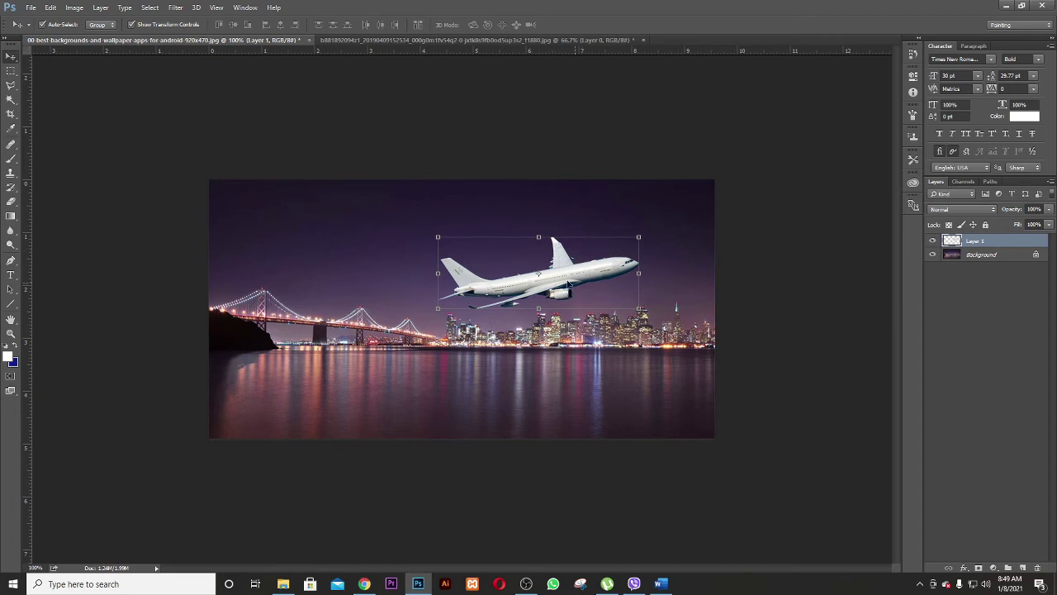
# Step: Switch to the Move tool, hide transform controls, and nudge the plane slightly right
pyautogui.rightClick(12, 57)
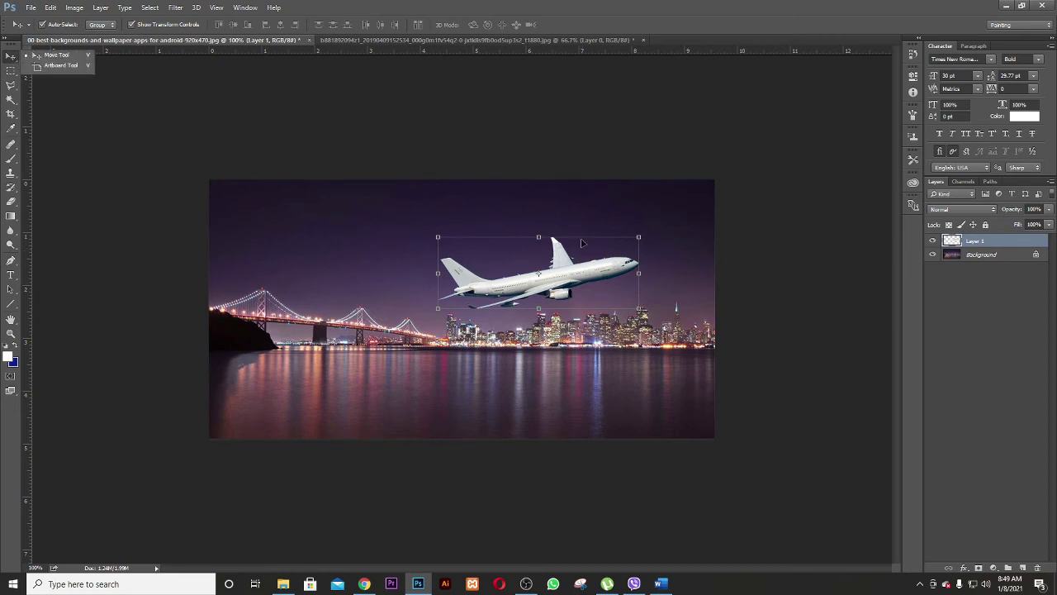
pyautogui.click(6, 60)
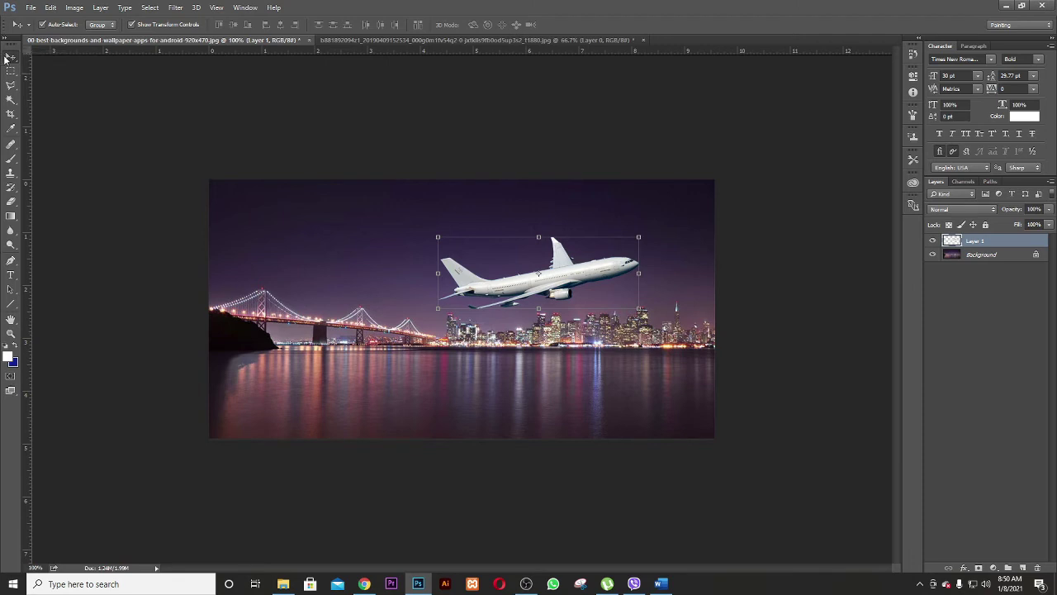
pyautogui.click(585, 283)
pyautogui.moveTo(605, 274)
pyautogui.mouseDown()
pyautogui.moveTo(603, 284)
pyautogui.moveTo(612, 274)
pyautogui.mouseUp()
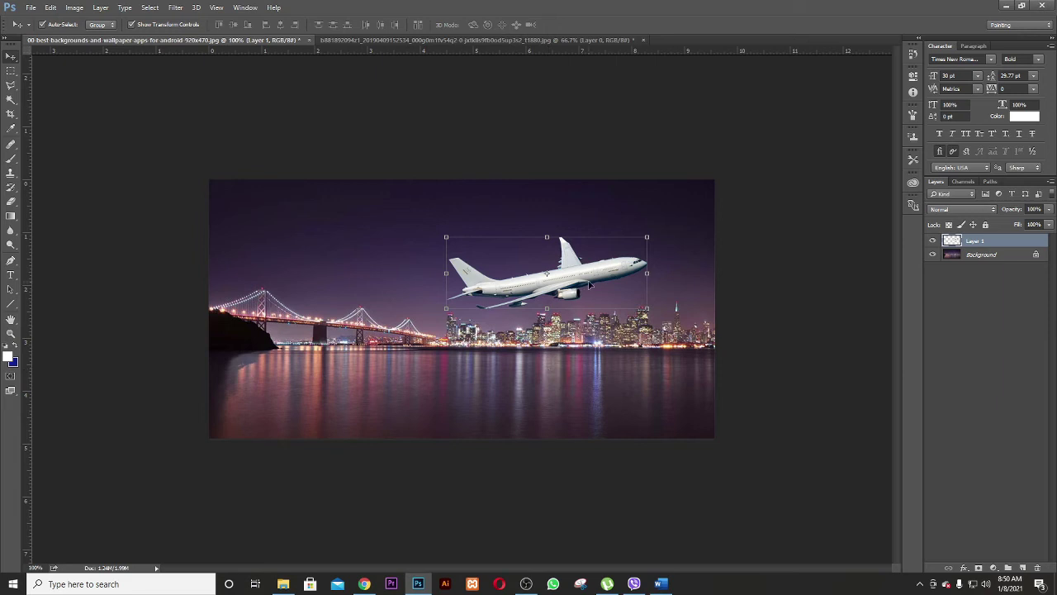
pyautogui.moveTo(591, 279); pyautogui.dragTo(596, 278)
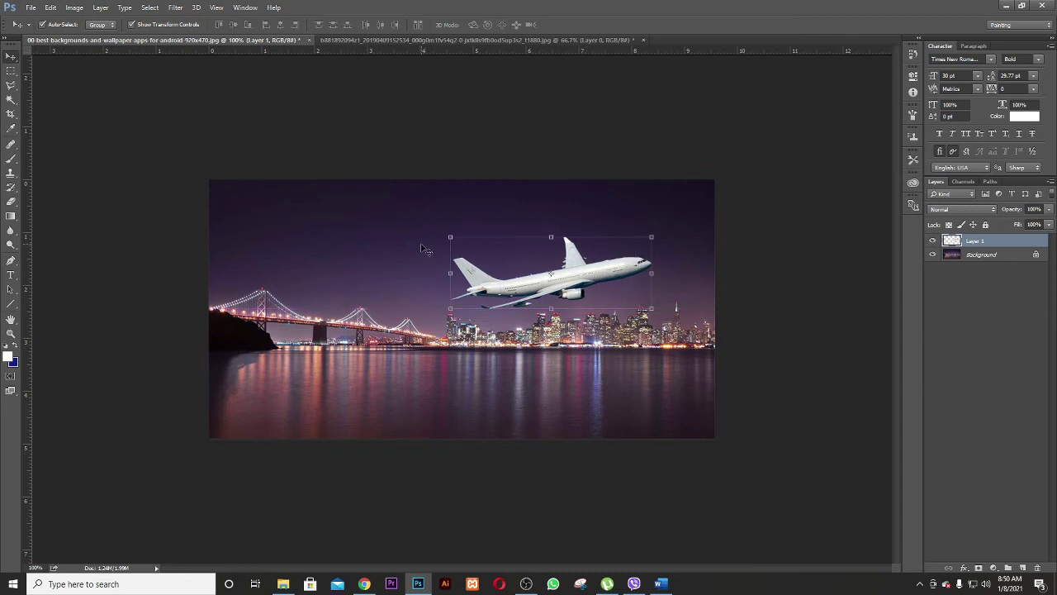
pyautogui.click(395, 247)
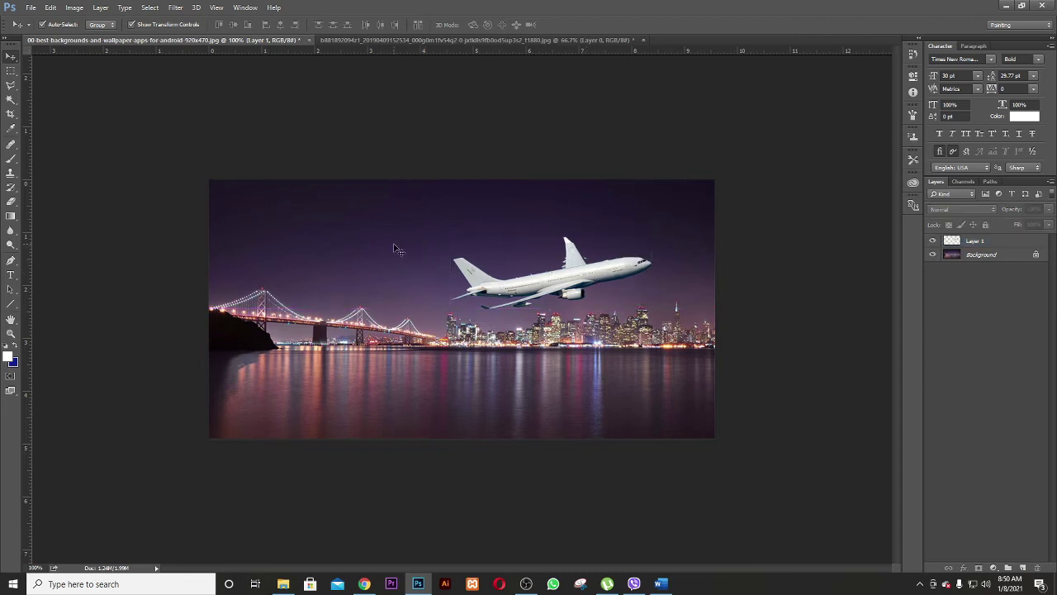
# Step: Start Save As for the composite with JPEG as the file format
pyautogui.click(32, 10)
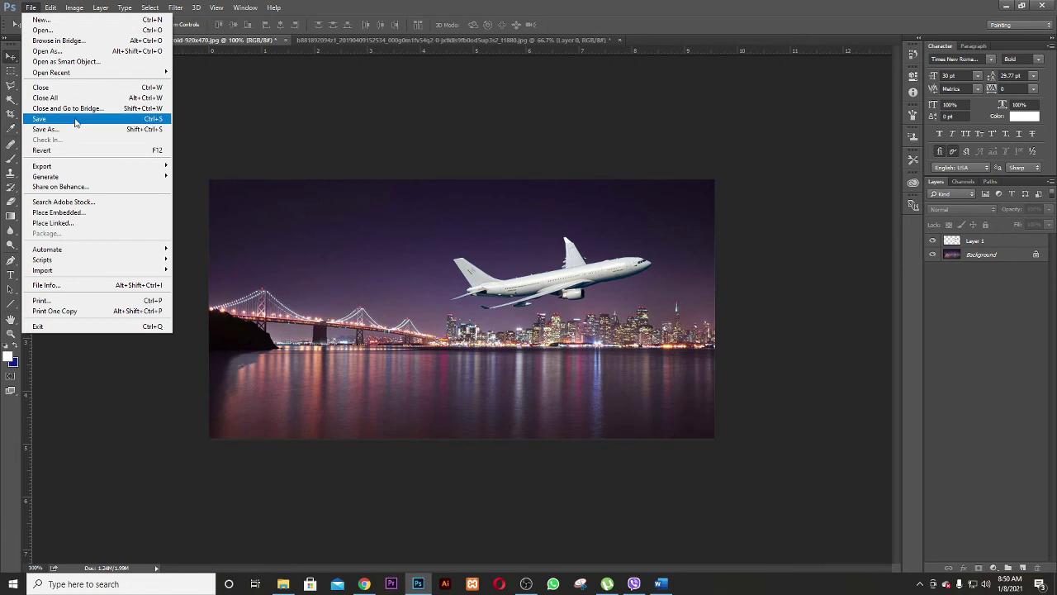
pyautogui.click(74, 118)
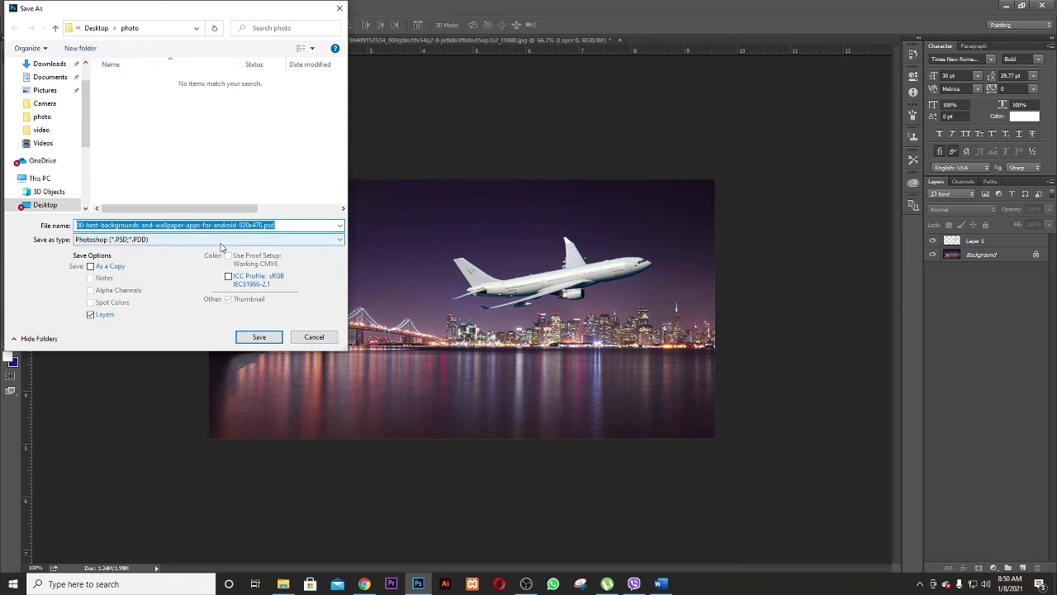
pyautogui.click(217, 240)
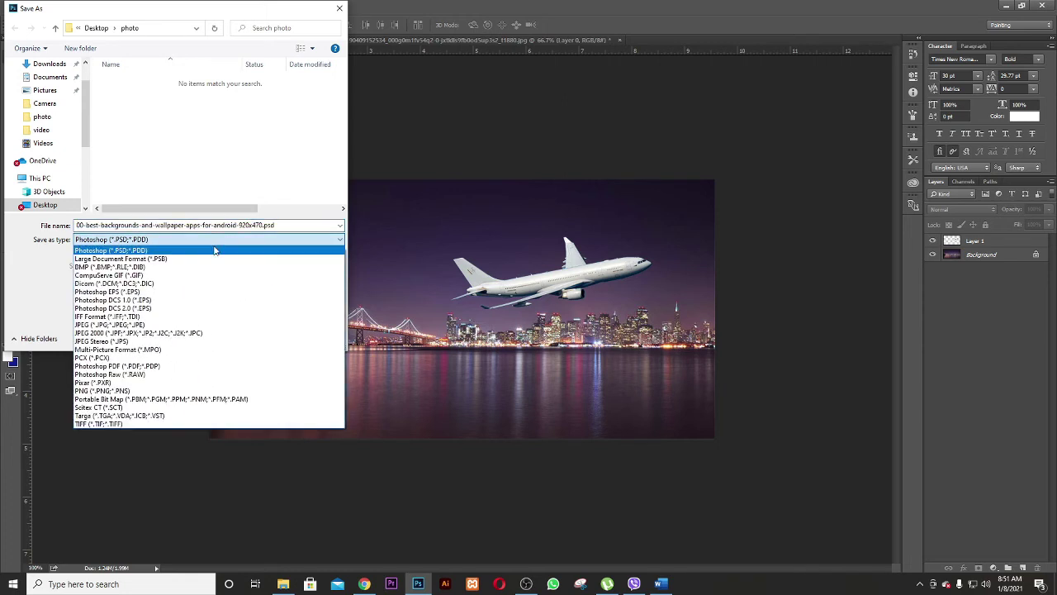
pyautogui.click(188, 326)
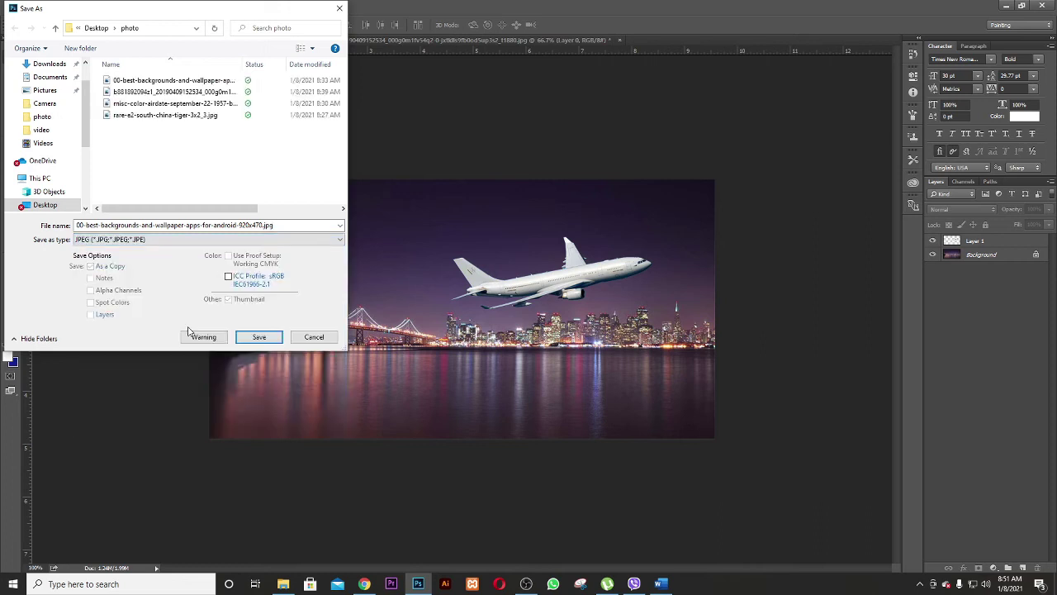
# Step: Name the file 123 and save it at Maximum JPEG quality
pyautogui.doubleClick(278, 225)
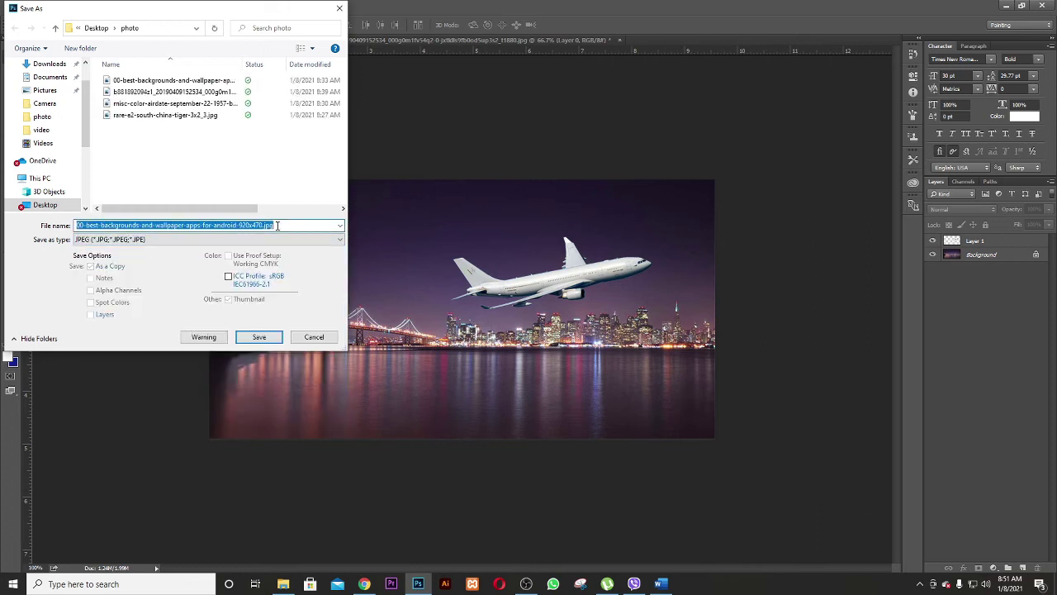
pyautogui.press('BackSpace')
pyautogui.write('23')
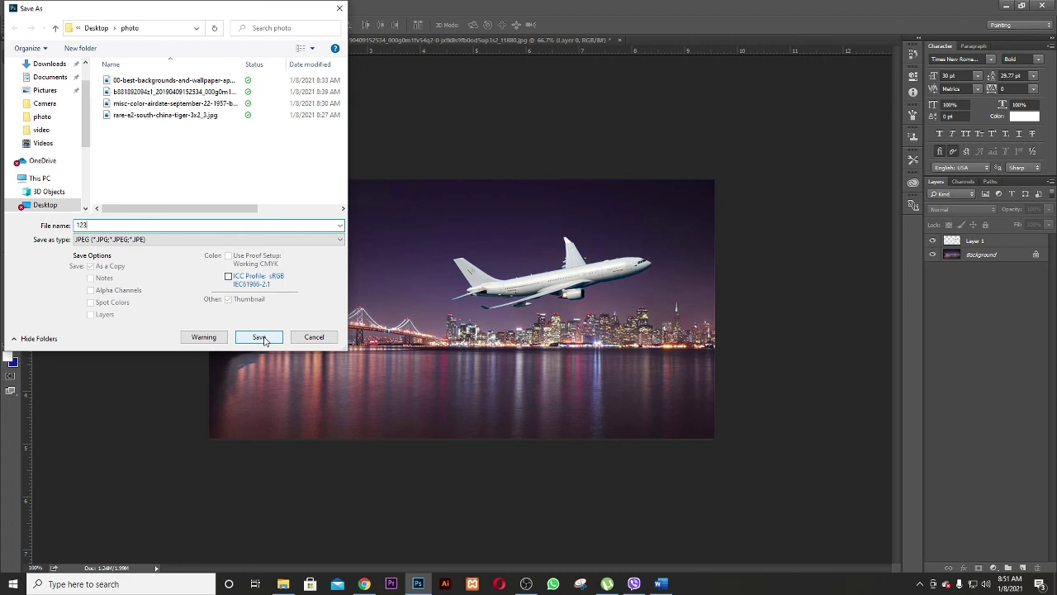
pyautogui.click(259, 336)
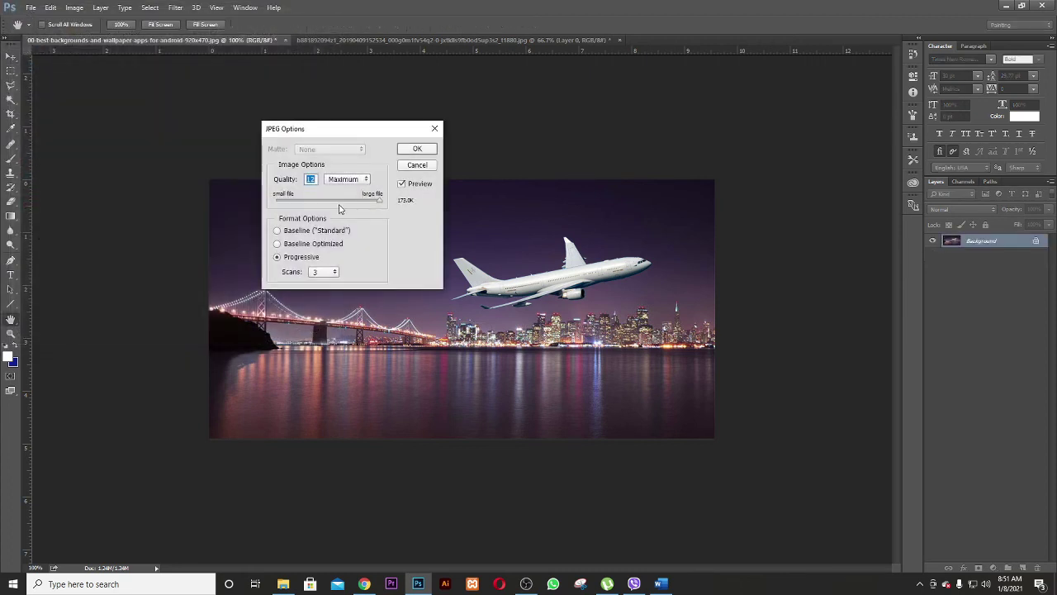
pyautogui.click(417, 149)
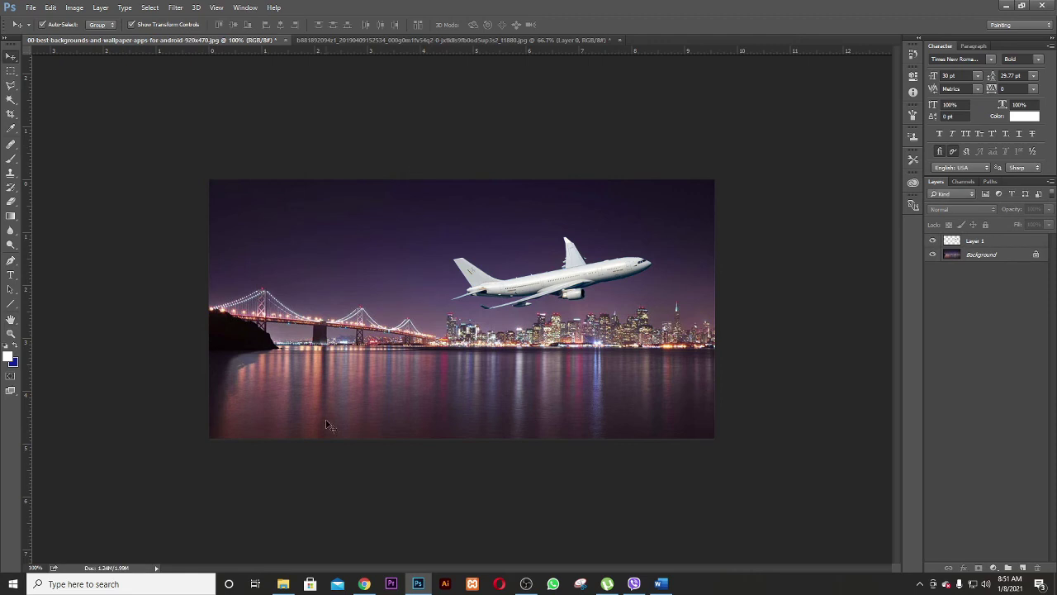
pyautogui.moveTo(282, 584)
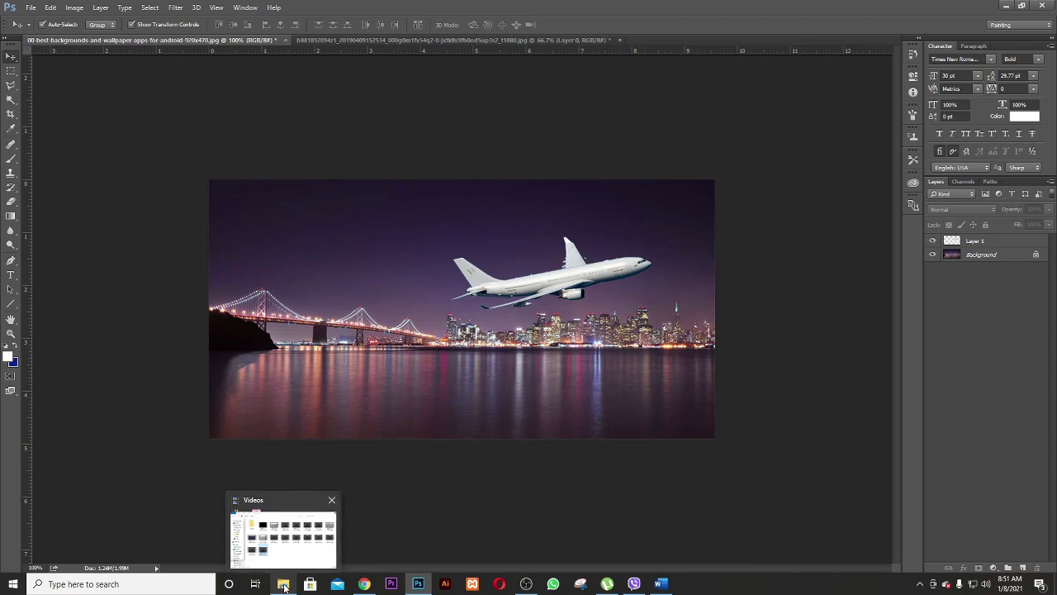
# Step: In File Explorer, browse Desktop > photo and open 123.jpg in the Photos viewer
pyautogui.click(284, 585)
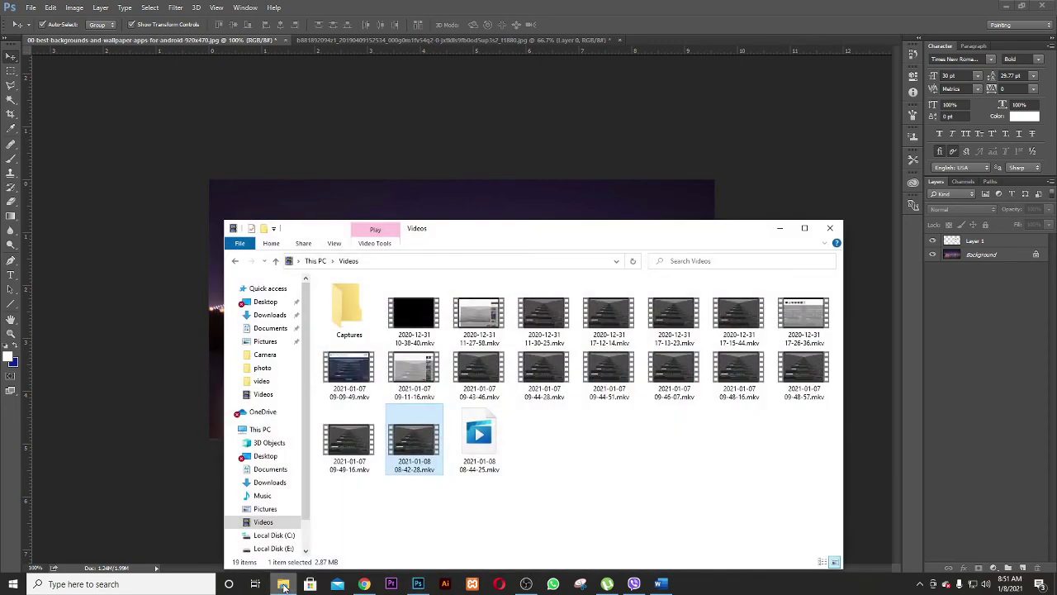
pyautogui.click(265, 302)
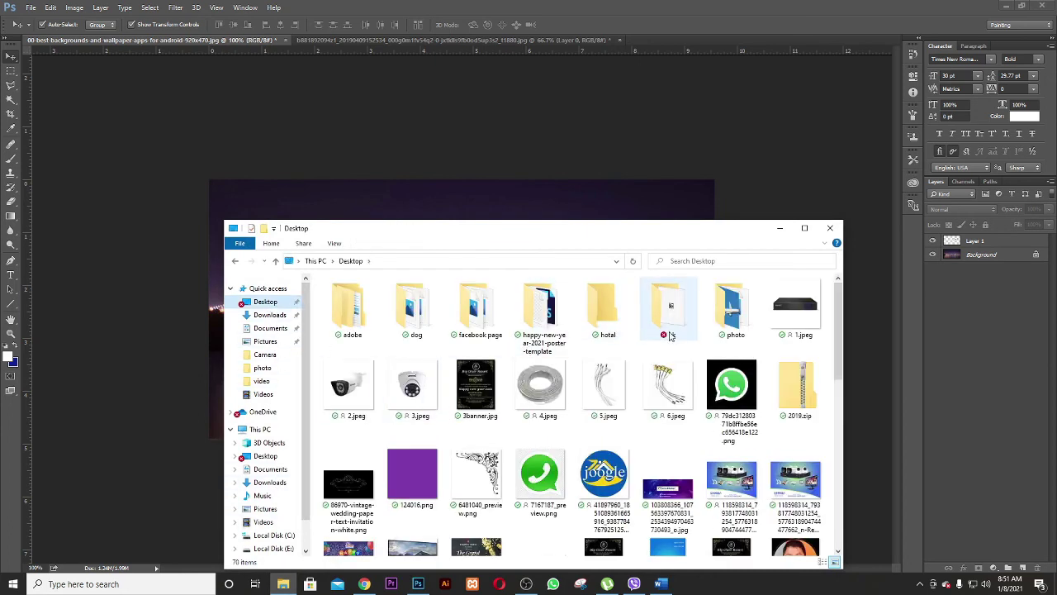
pyautogui.click(469, 328)
pyautogui.click(730, 326)
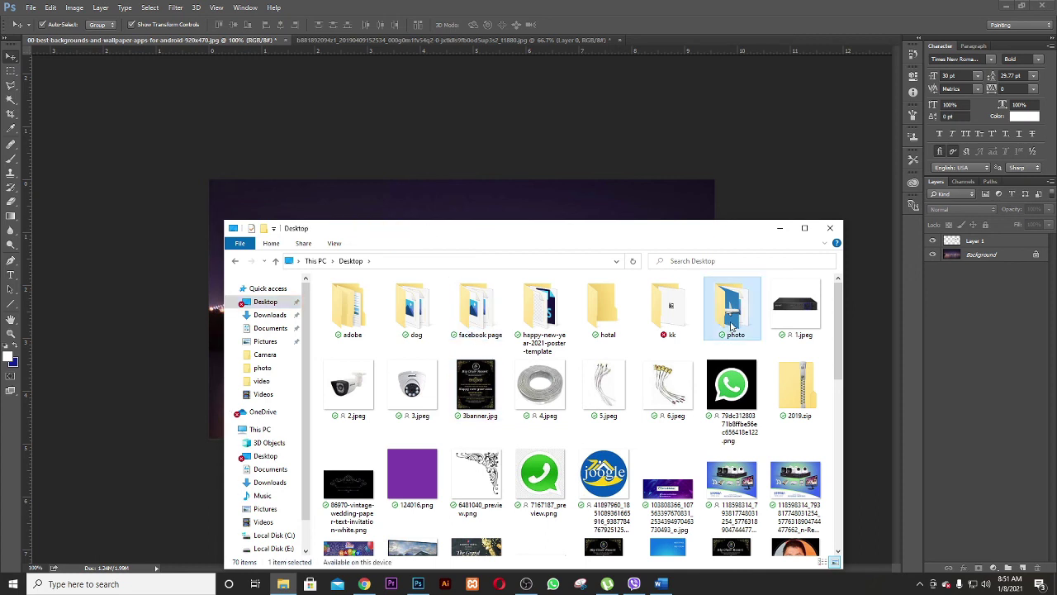
pyautogui.doubleClick(730, 327)
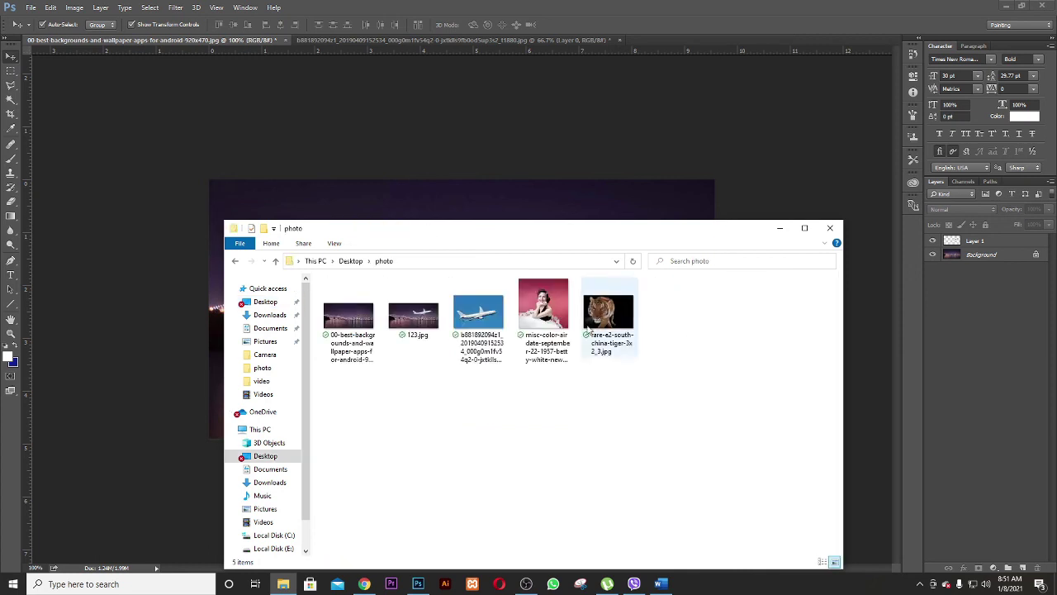
pyautogui.doubleClick(419, 322)
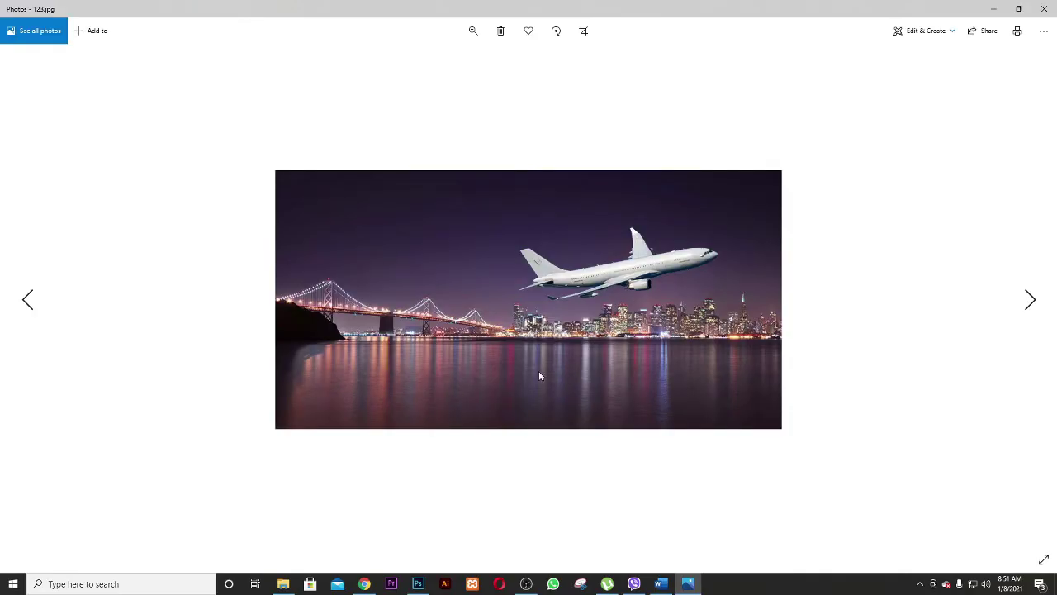
pyautogui.press('Right')
pyautogui.press('Right')
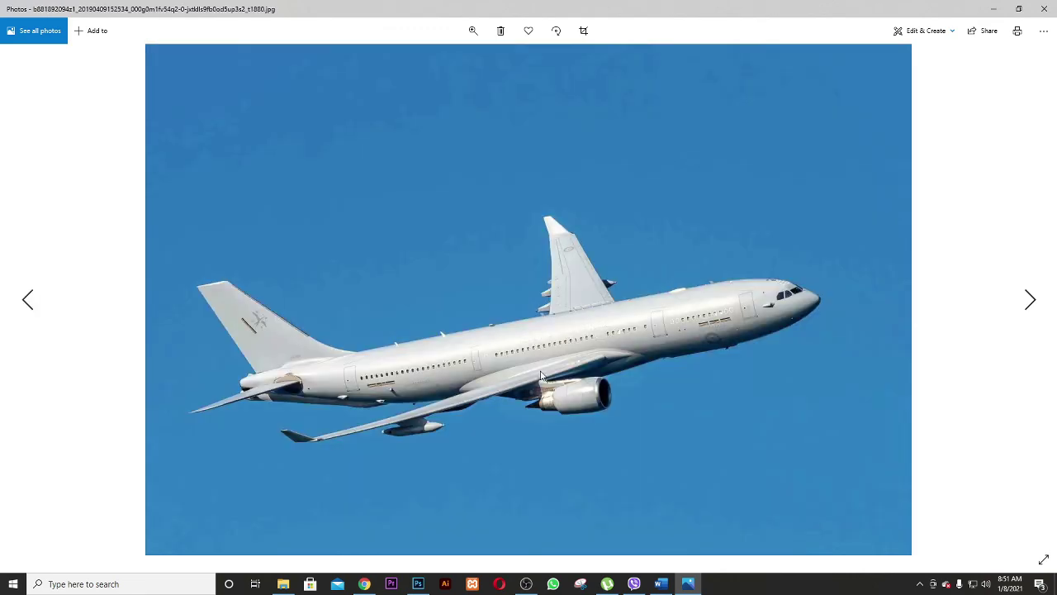
pyautogui.press('Right')
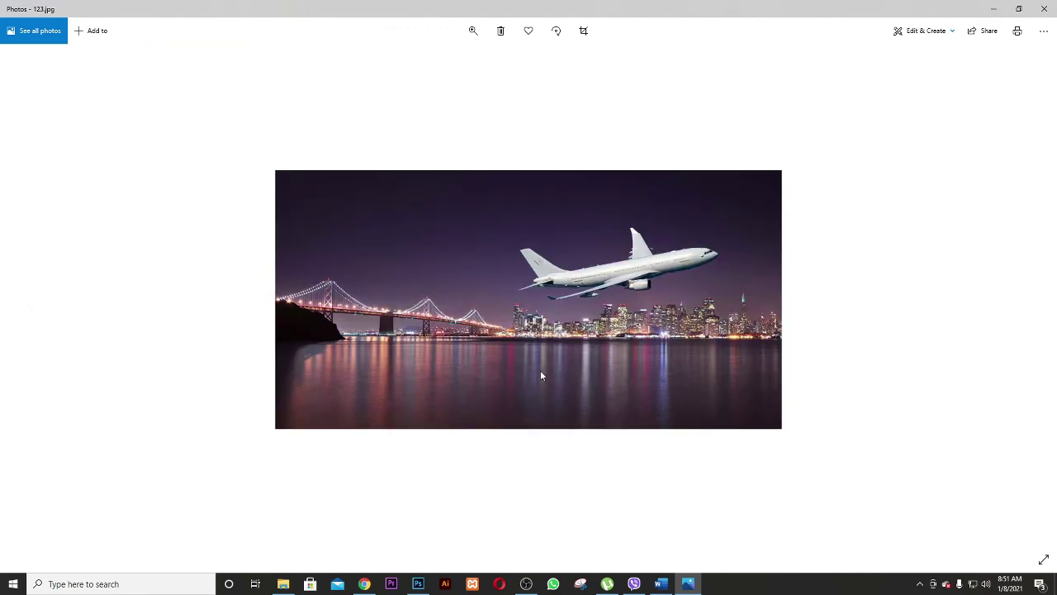